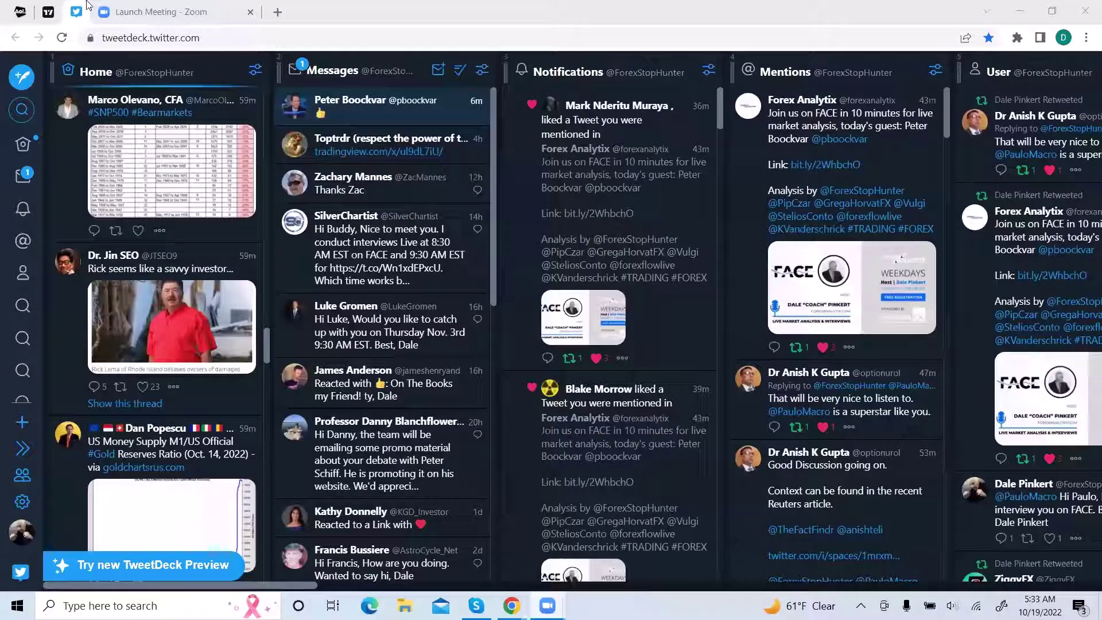
# Step: Switch to the TradingView tab showing the S&P 500 4-hour chart and return the watchlist to the top
pyautogui.click(49, 12)
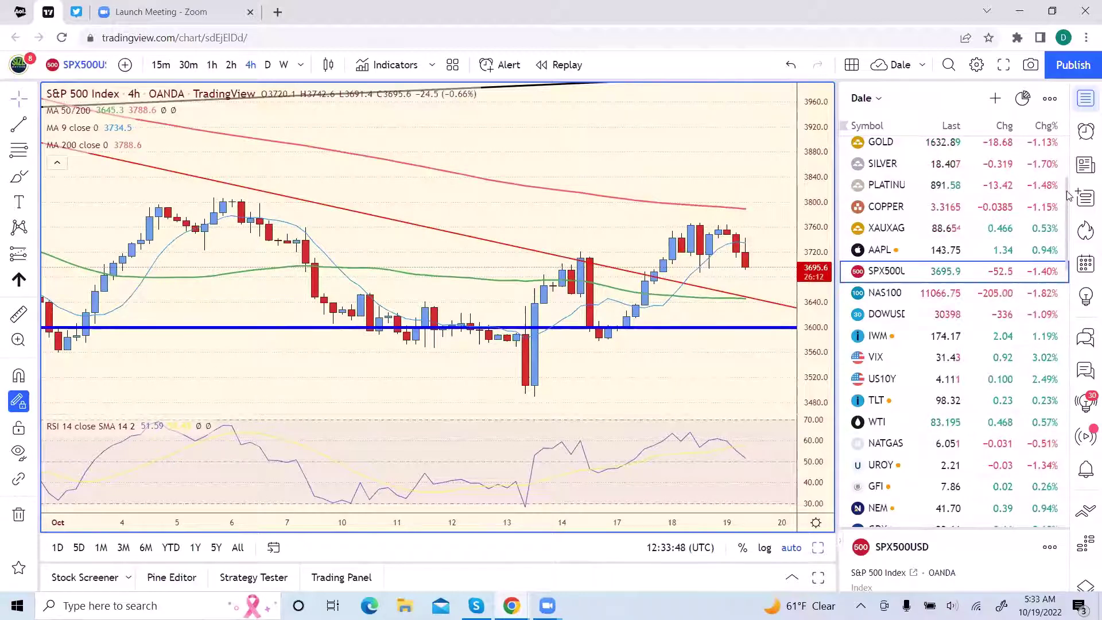
pyautogui.scroll(5, 1067, 195)
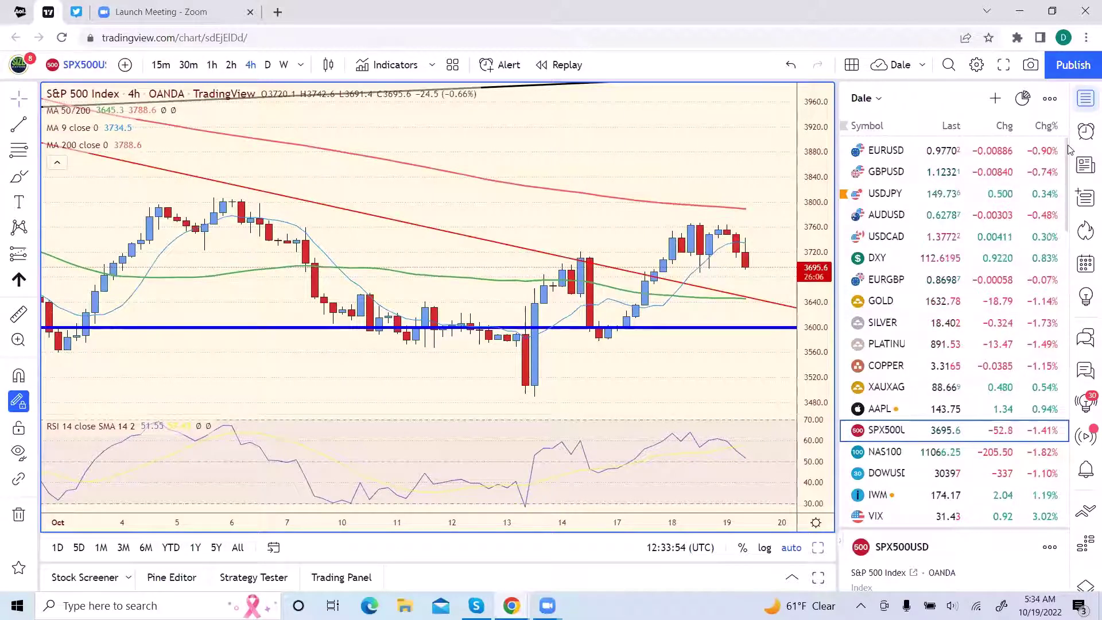
# Step: Review the USDJPY chart, then load the GBPUSD 4-hour chart from the watchlist
pyautogui.click(895, 197)
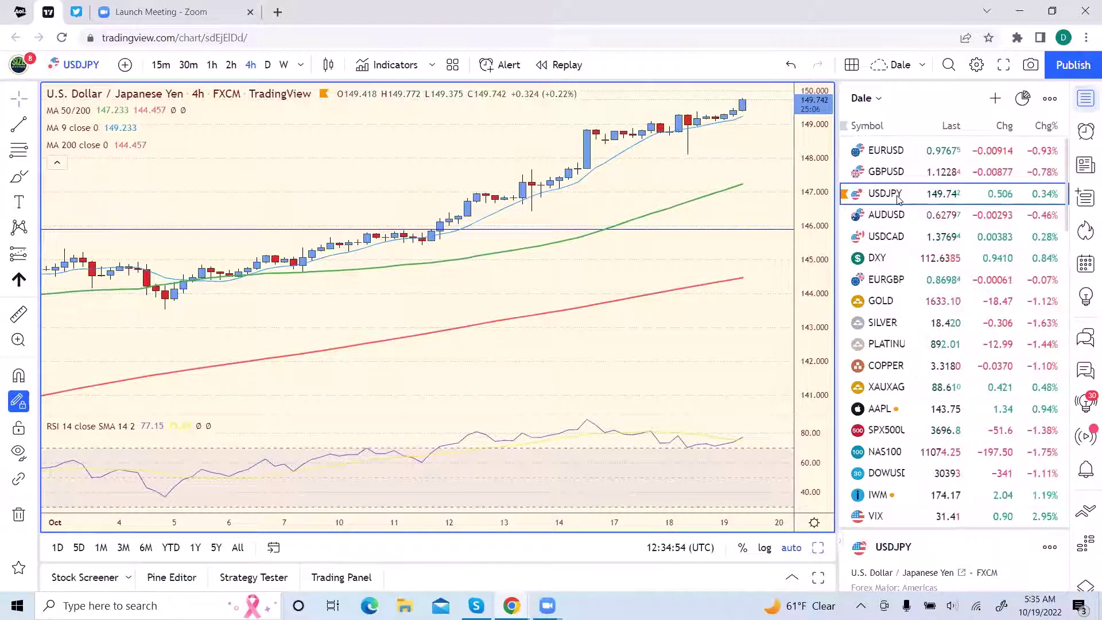
pyautogui.click(884, 173)
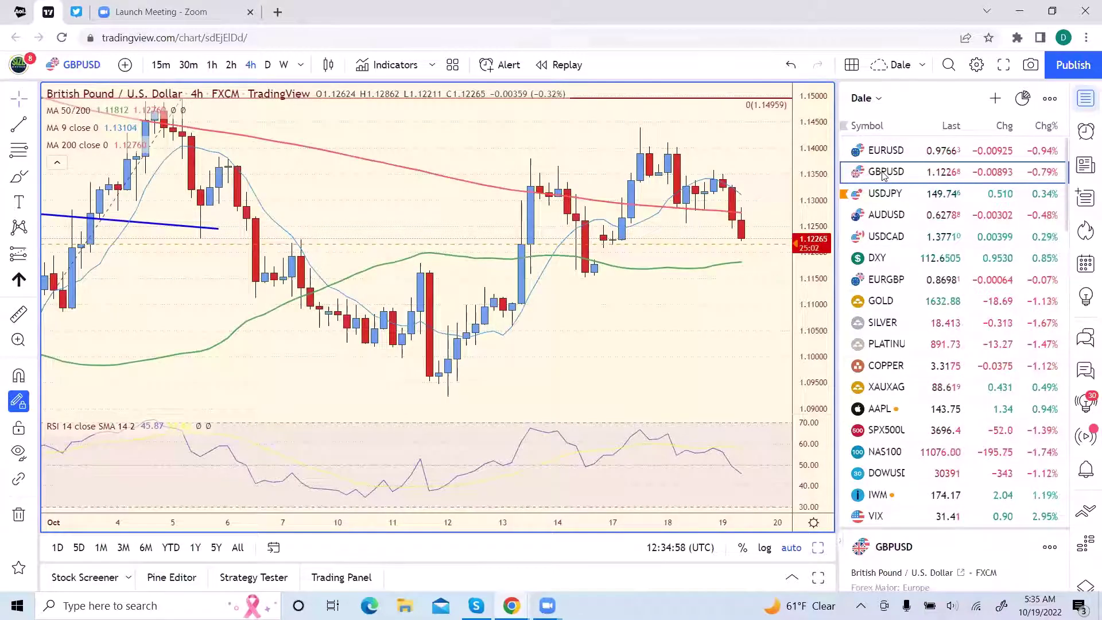
# Step: View GBPUSD on daily candles, then load the EURUSD daily chart
pyautogui.click(267, 66)
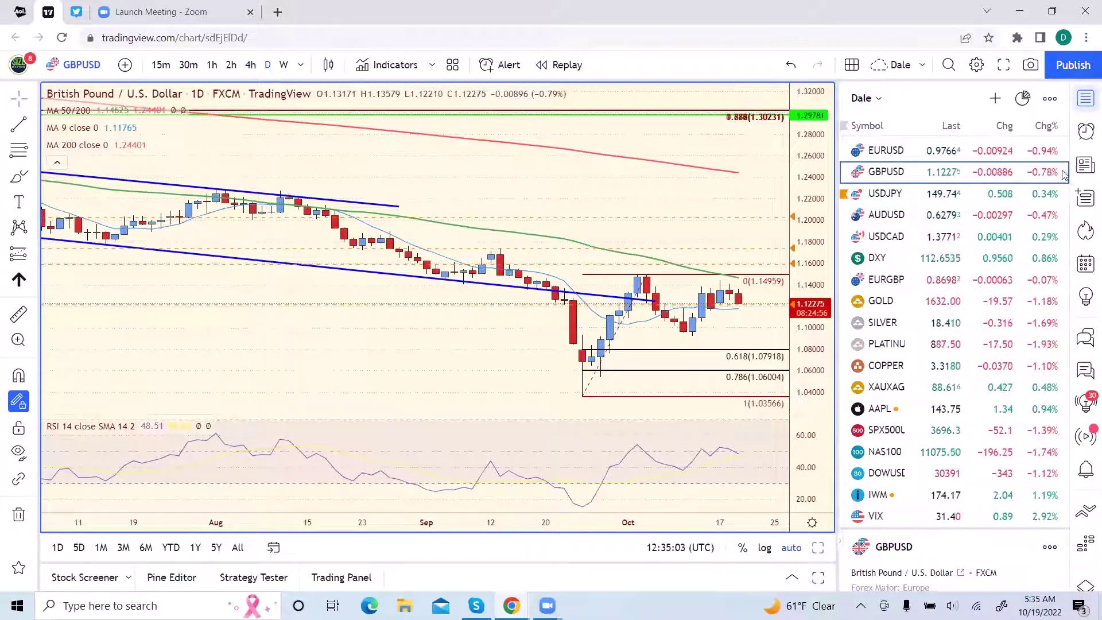
pyautogui.click(876, 151)
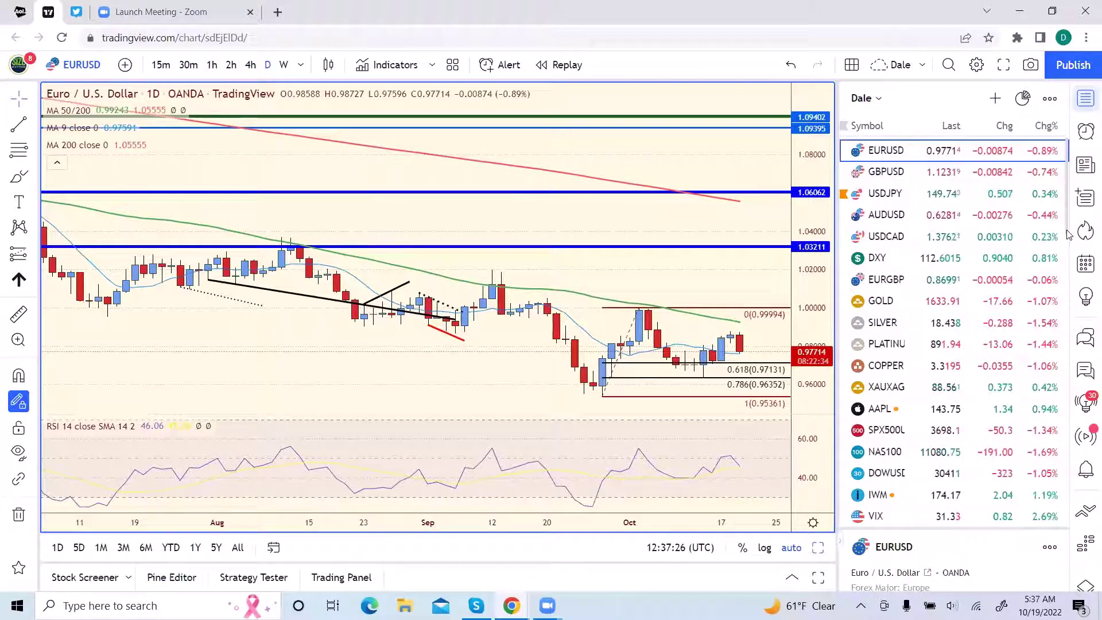
pyautogui.scroll(-2, 1069, 235)
pyautogui.scroll(-2, 1069, 244)
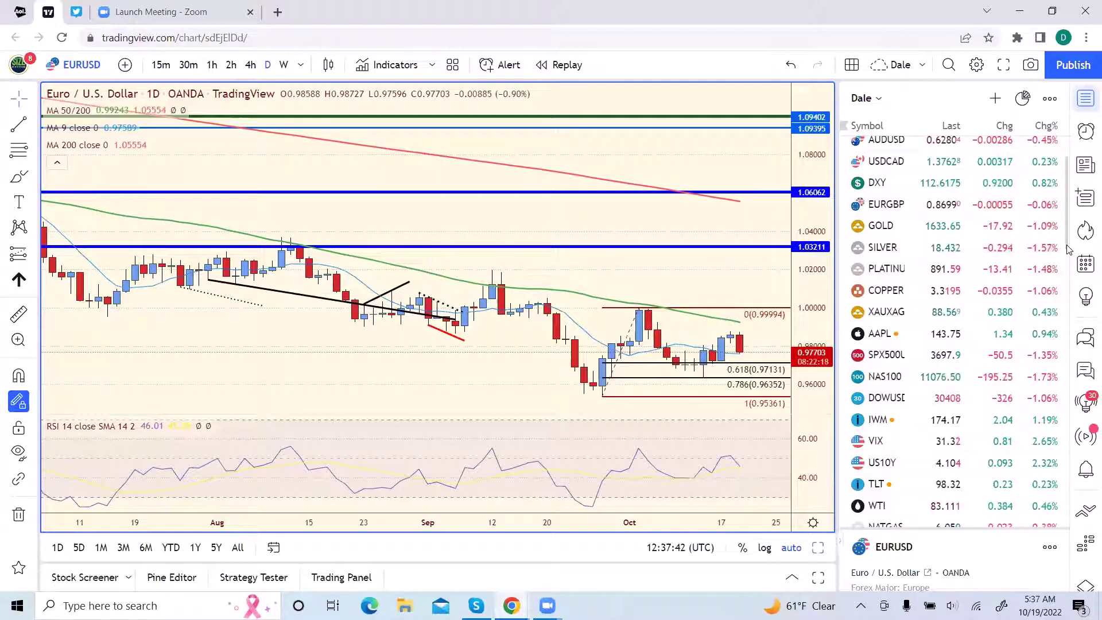
pyautogui.scroll(2, 1069, 248)
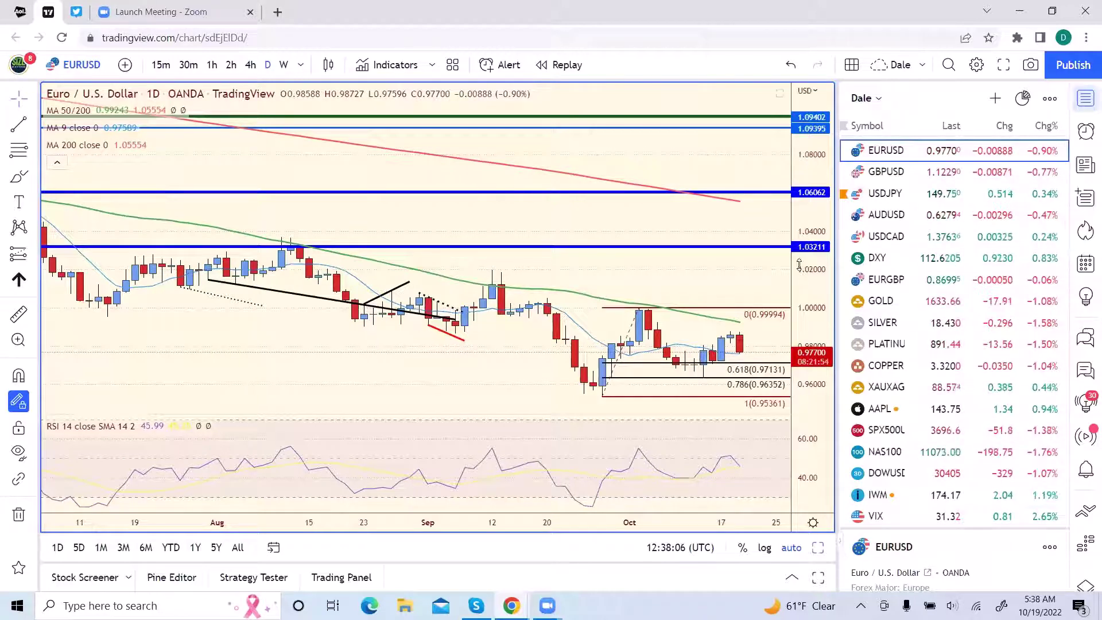
# Step: Add the FXCM USDMXN pair to the watchlist through the symbol search
pyautogui.click(994, 99)
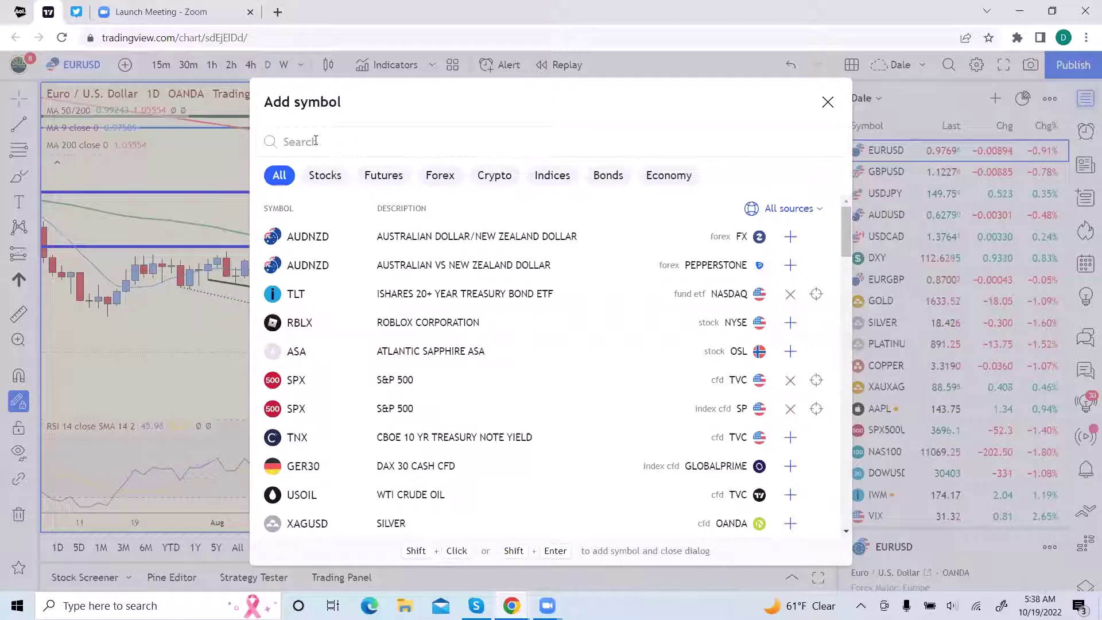
pyautogui.write('USDM')
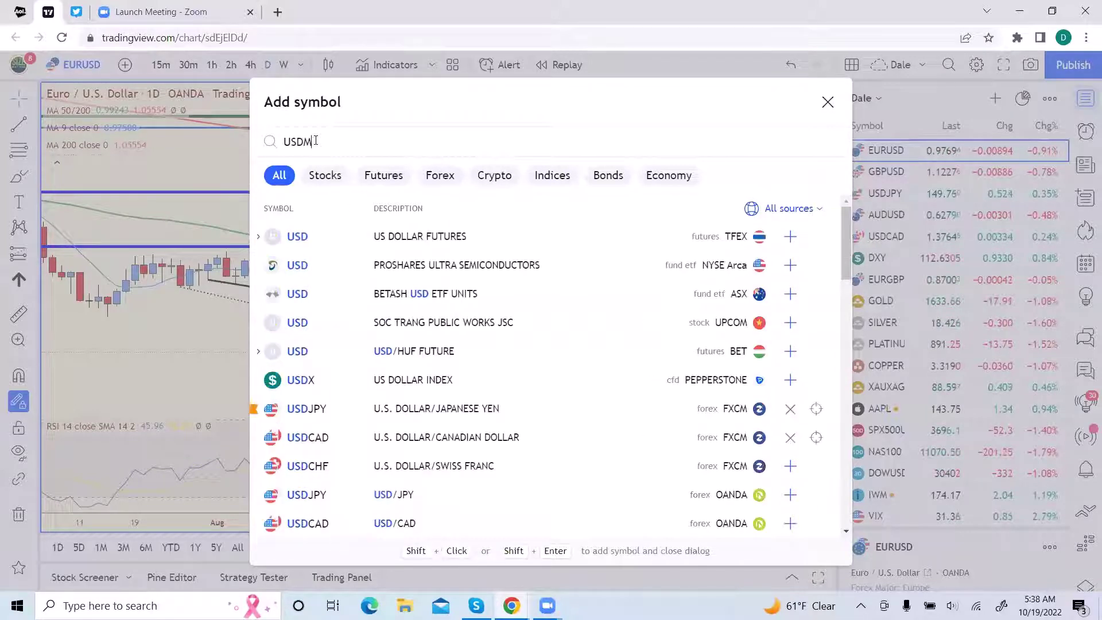
pyautogui.write('XN')
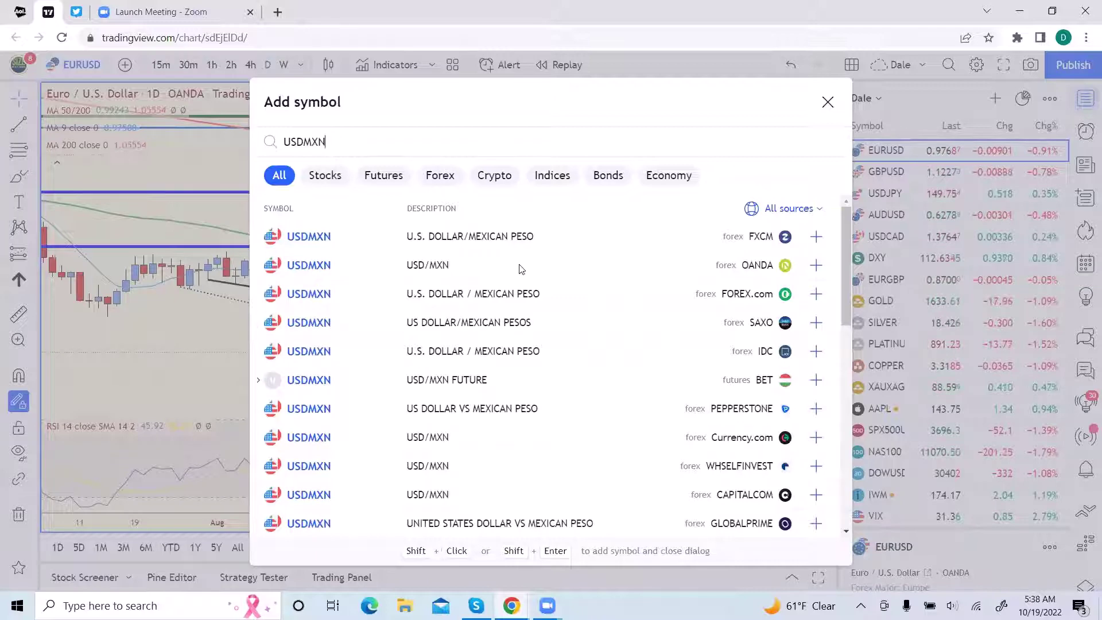
pyautogui.click(521, 240)
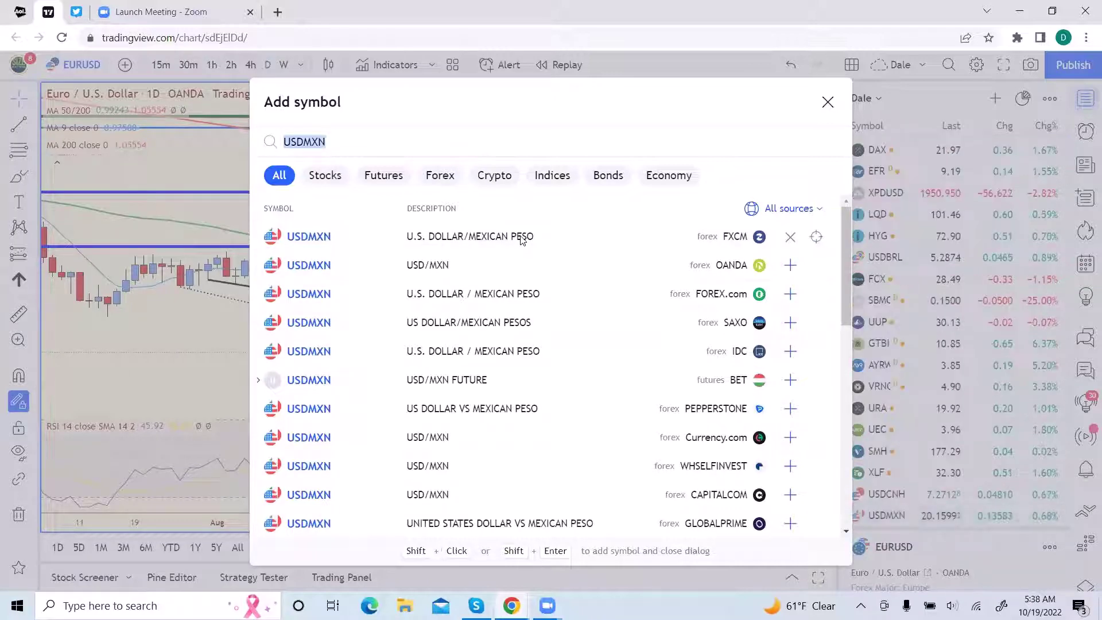
pyautogui.click(210, 332)
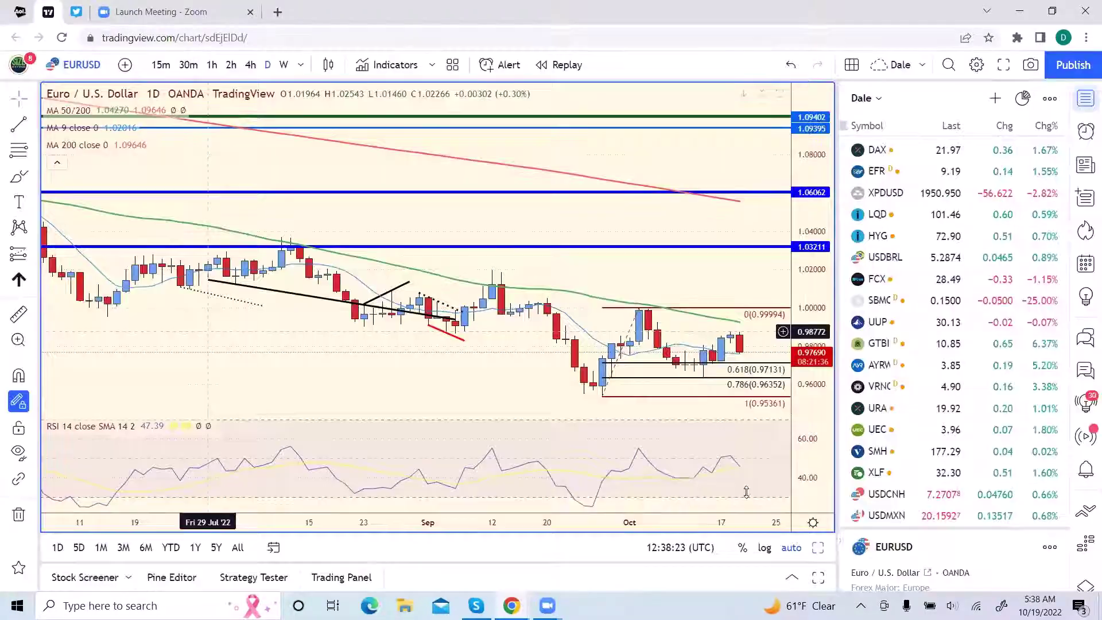
# Step: Load the USDMXN chart from the watchlist and switch it to weekly candles
pyautogui.click(875, 516)
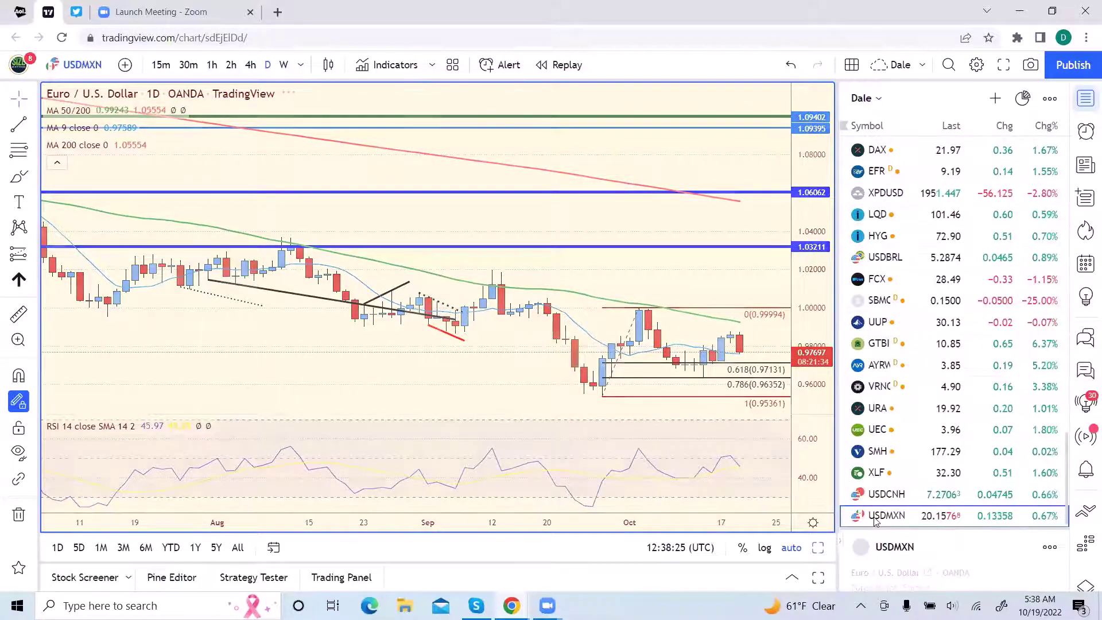
pyautogui.click(284, 65)
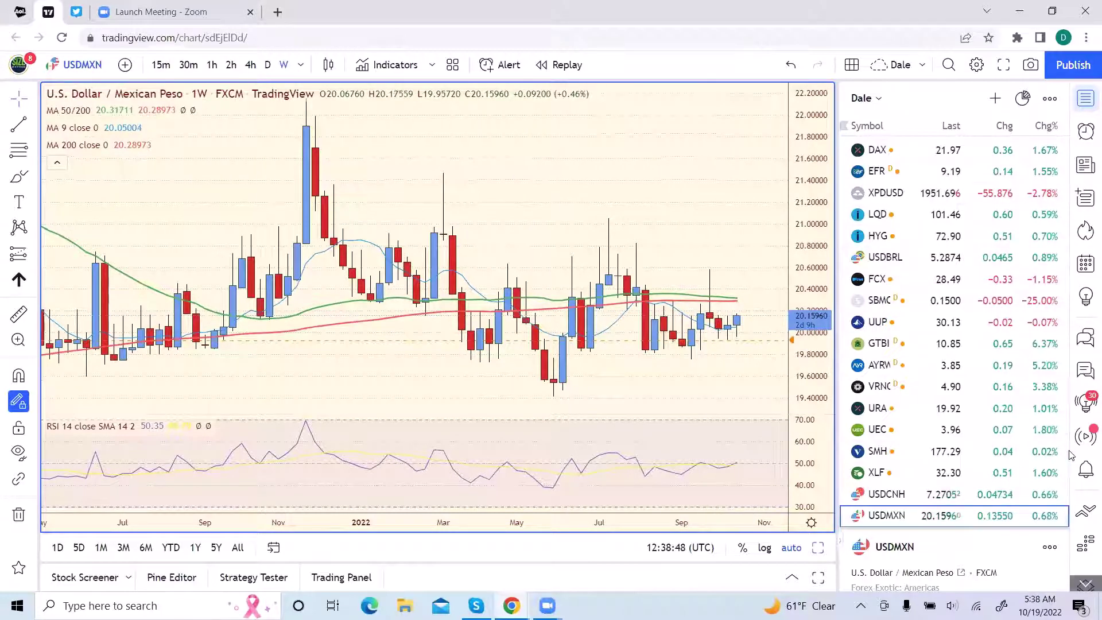
pyautogui.moveTo(1066, 462); pyautogui.dragTo(1073, 190)
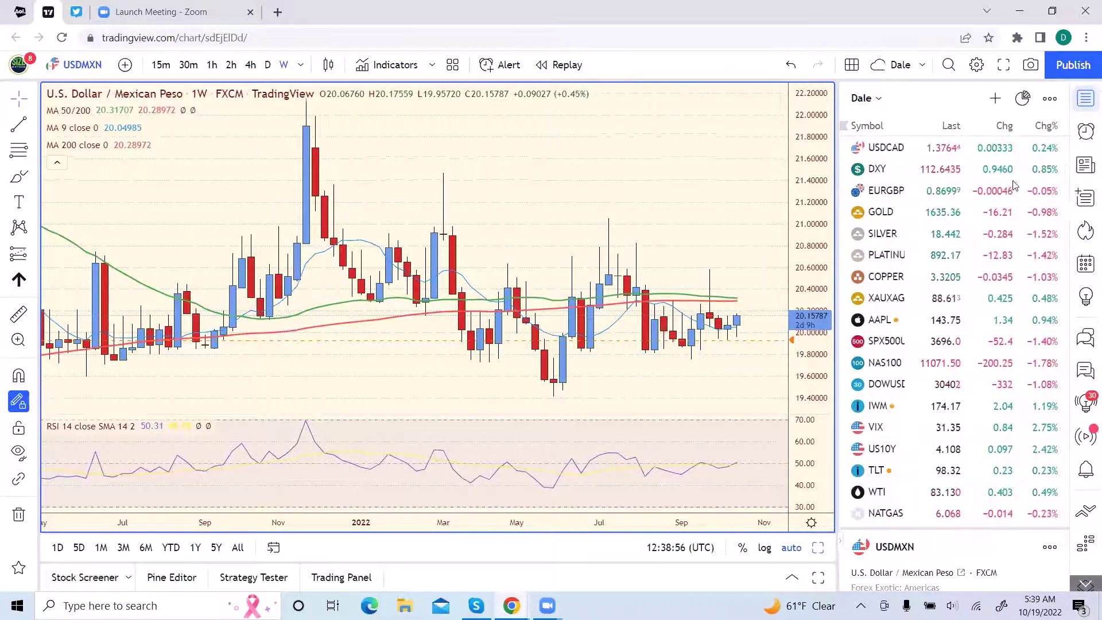
# Step: Compare the GOLD and SILVER weekly charts, ending on GOLD
pyautogui.click(882, 213)
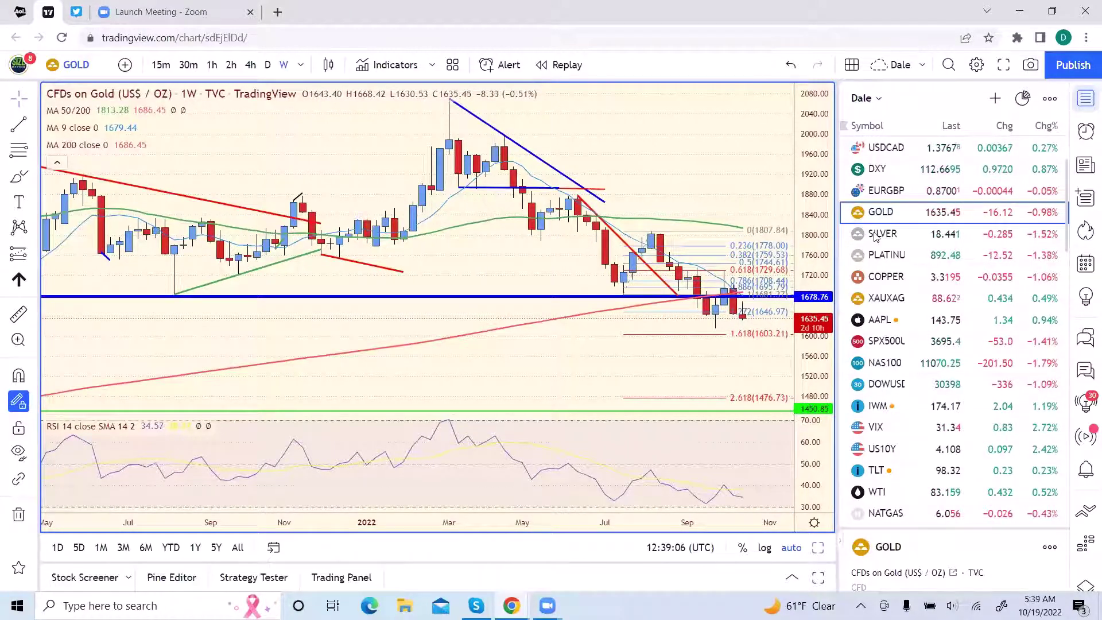
pyautogui.click(875, 237)
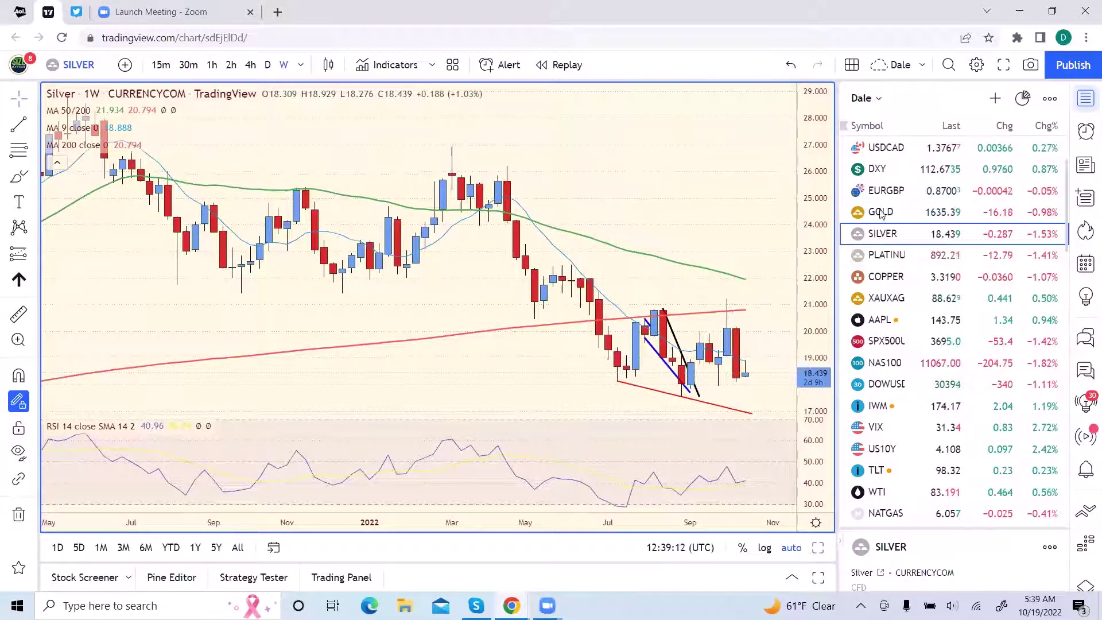
pyautogui.click(881, 213)
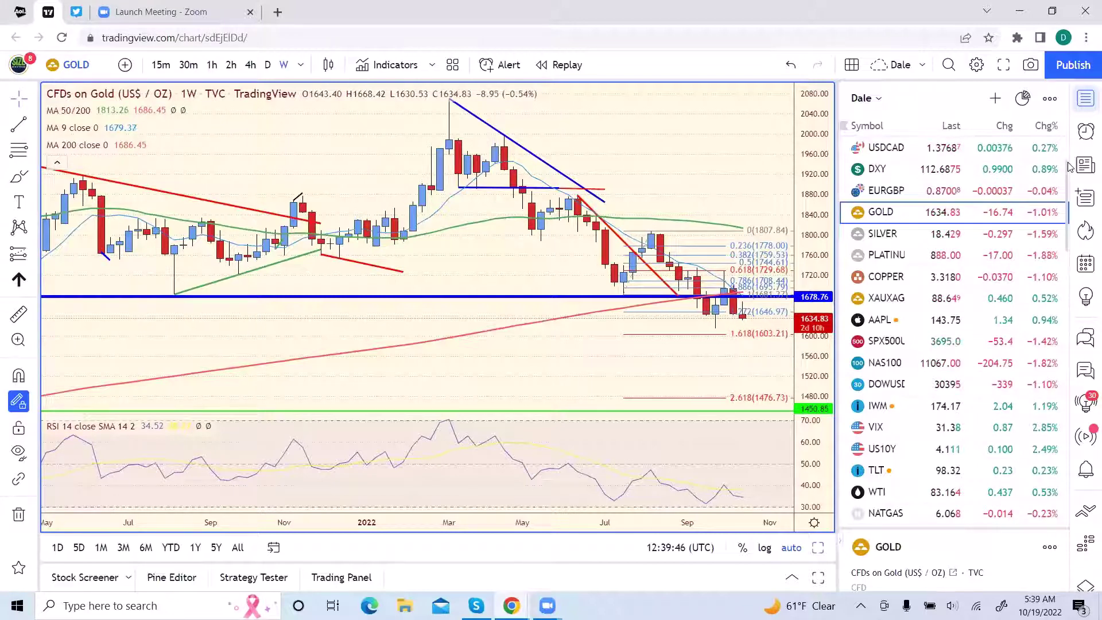
# Step: Review the GBPUSD weekly chart, then load the US10Y yield chart from lower in the watchlist
pyautogui.scroll(2, 1070, 155)
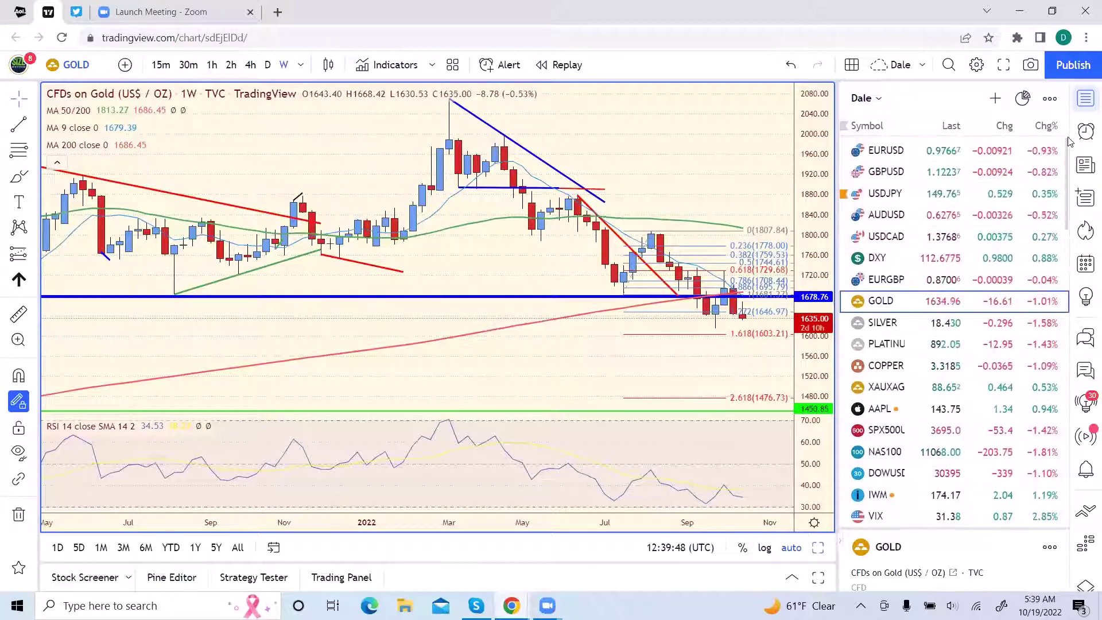
pyautogui.click(886, 173)
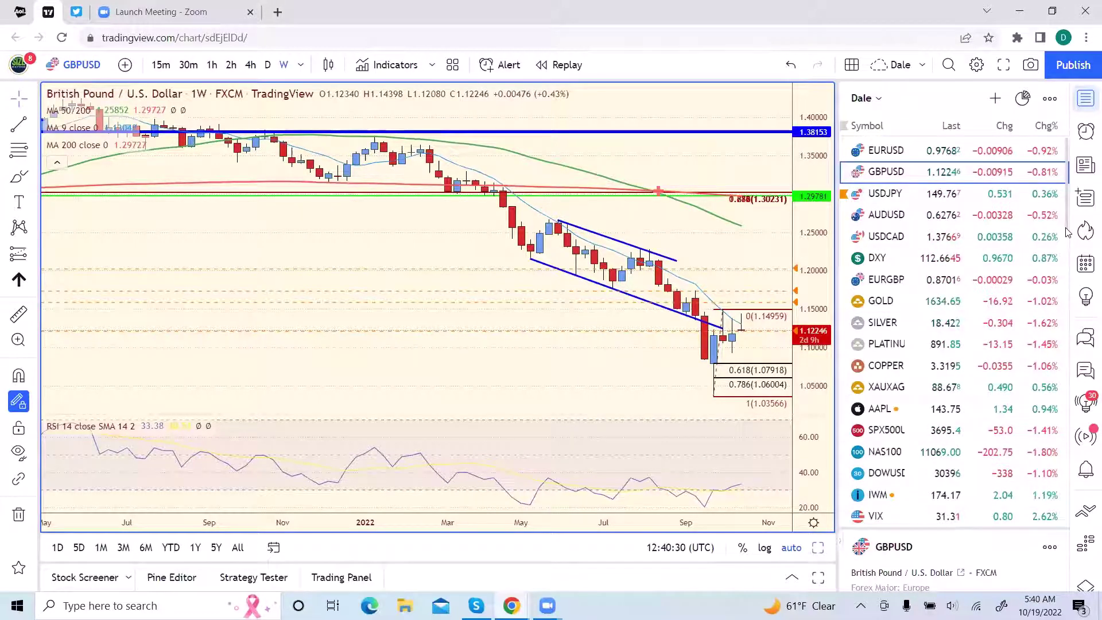
pyautogui.scroll(-3, 1061, 258)
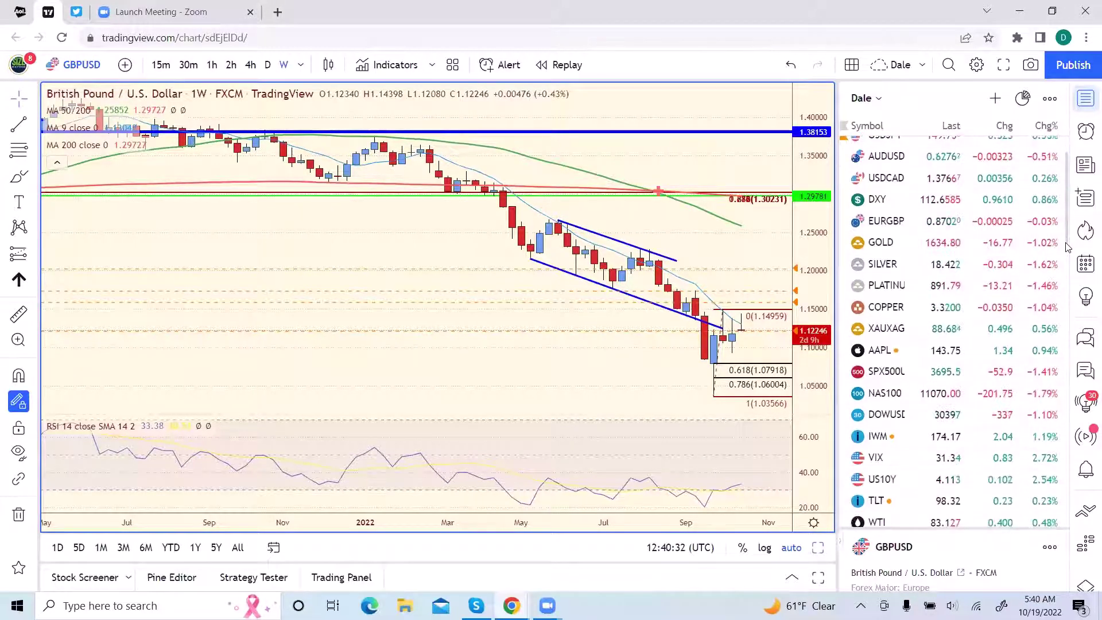
pyautogui.click(876, 479)
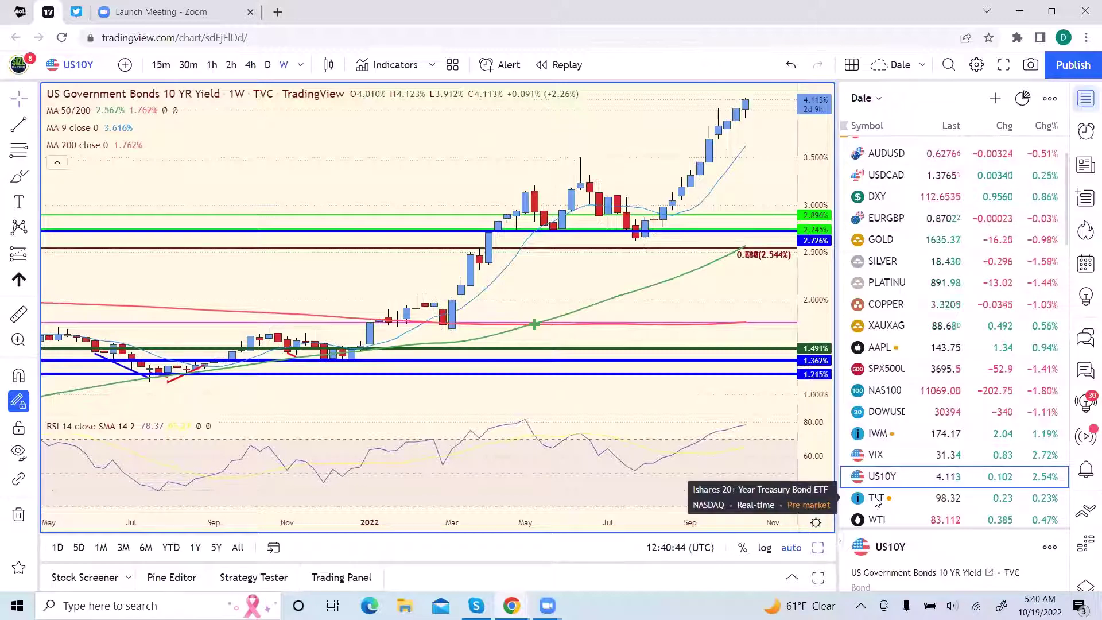
# Step: Load the TLT weekly chart from the watchlist
pyautogui.click(876, 499)
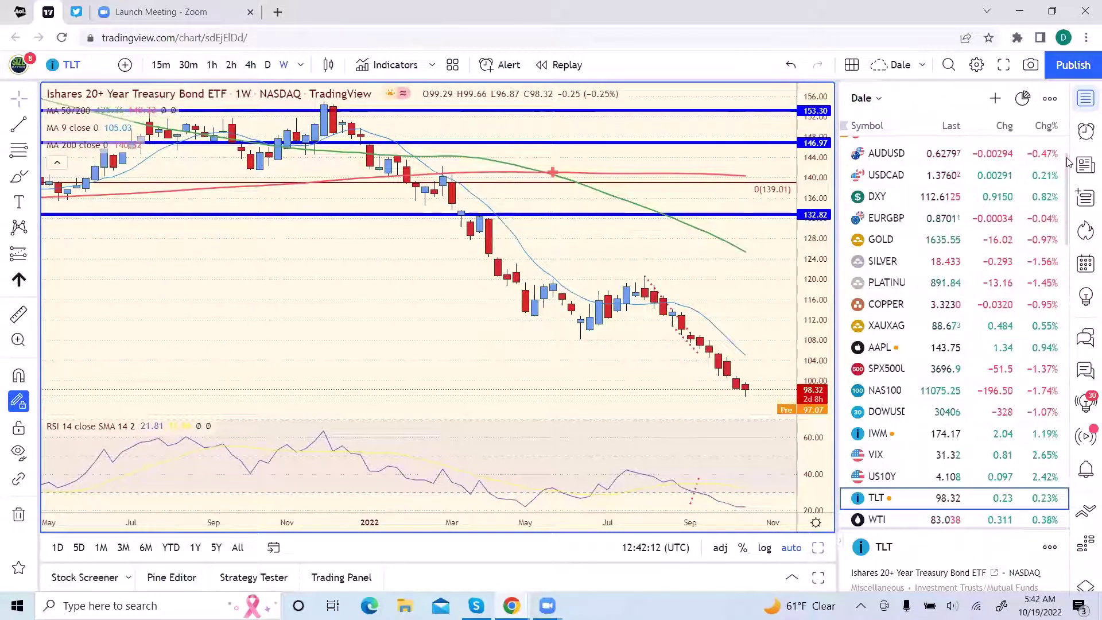
pyautogui.scroll(1, 1067, 162)
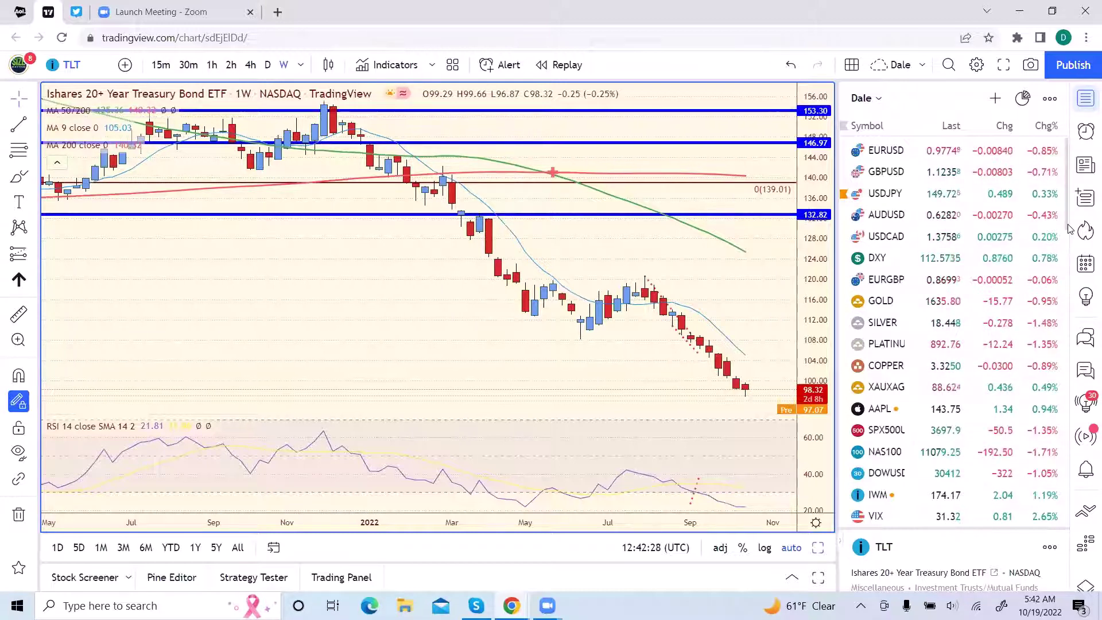
pyautogui.scroll(-1, 1065, 231)
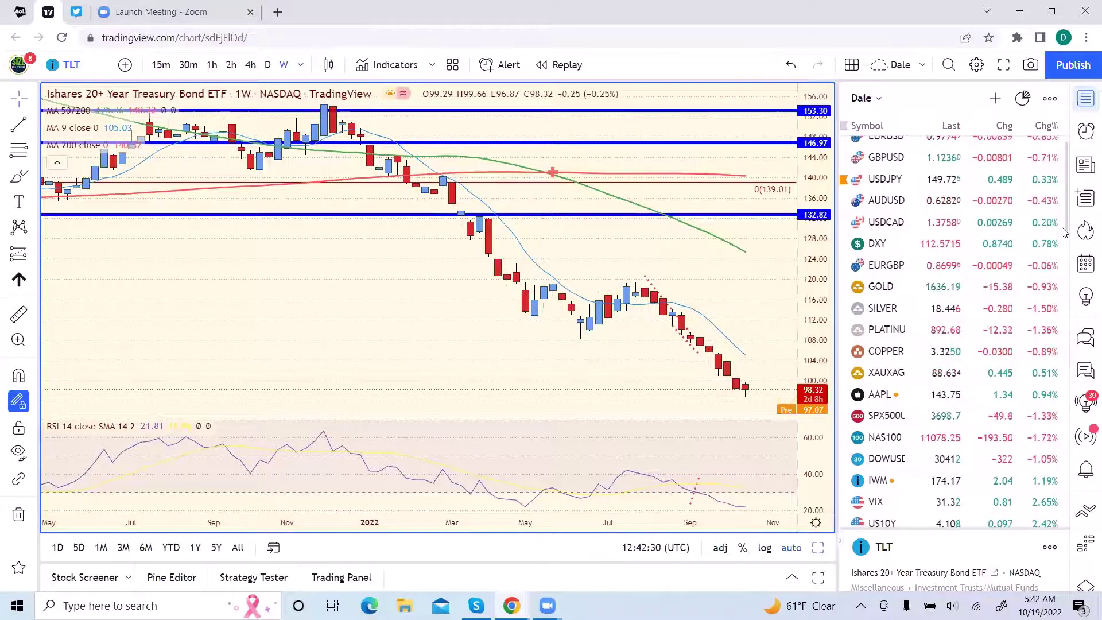
pyautogui.scroll(-2, 1063, 235)
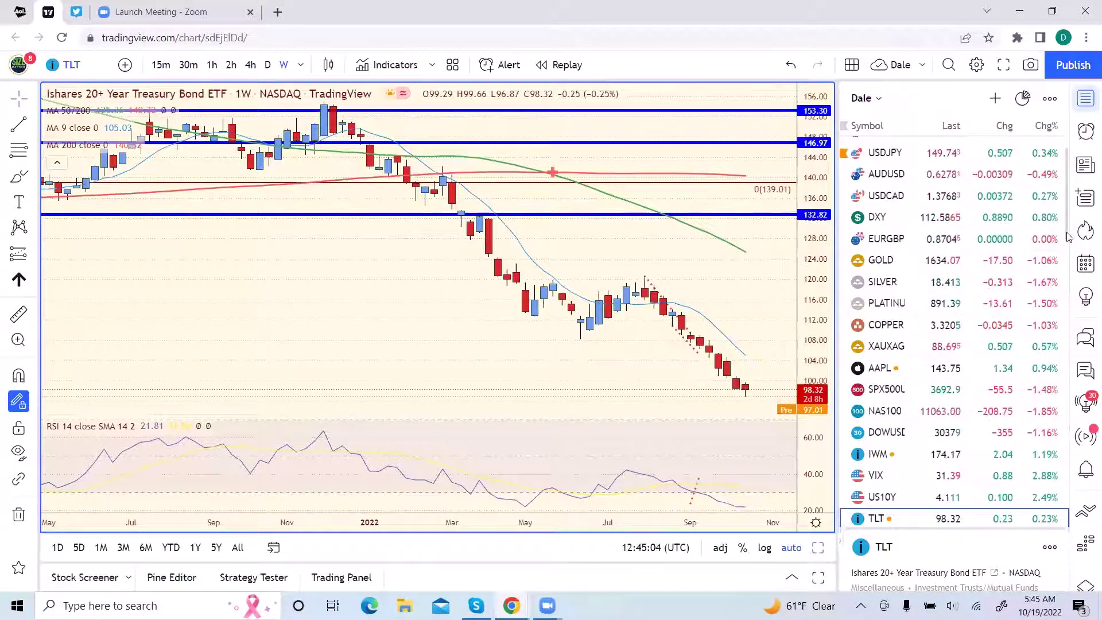
# Step: Load the WTI crude oil weekly chart from the watchlist
pyautogui.moveTo(1067, 236); pyautogui.dragTo(1068, 275)
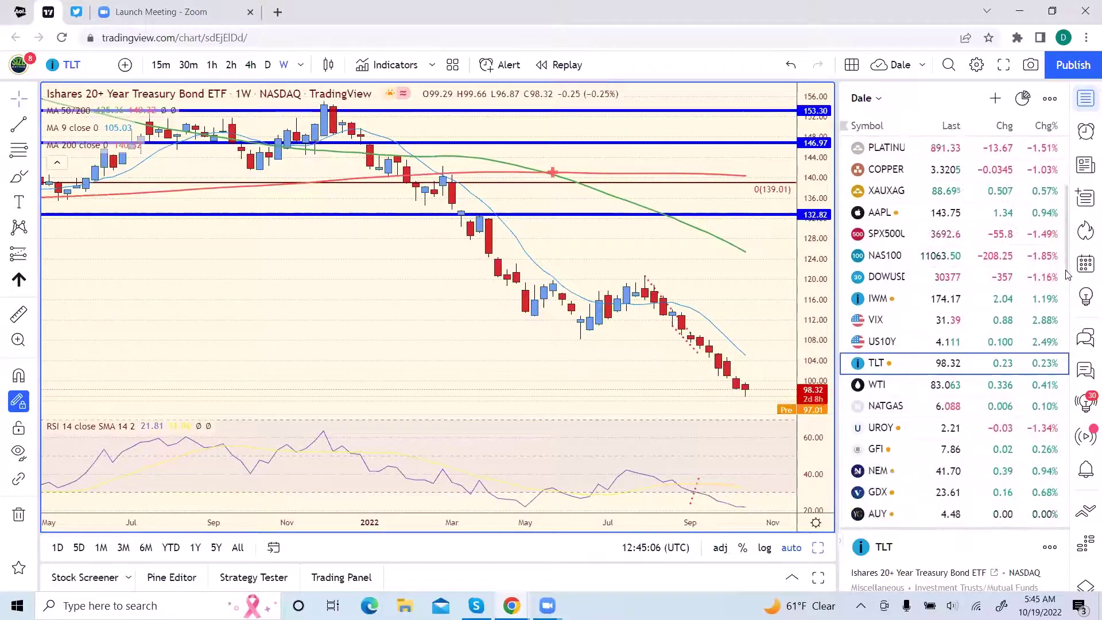
pyautogui.click(877, 389)
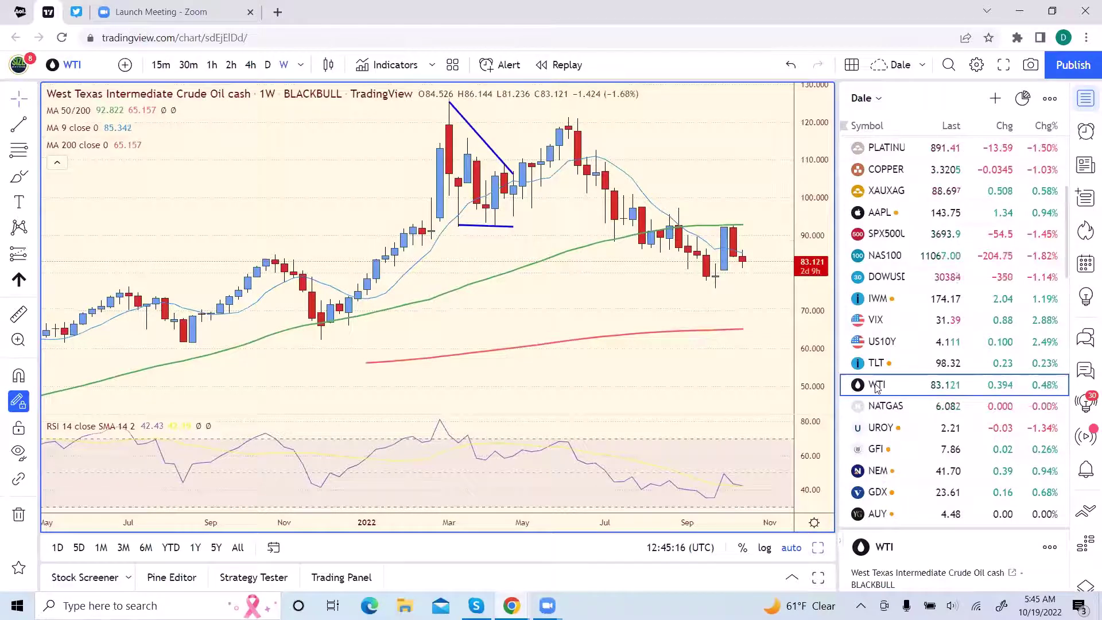
# Step: Switch the WTI chart to the 1D timeframe
pyautogui.click(268, 66)
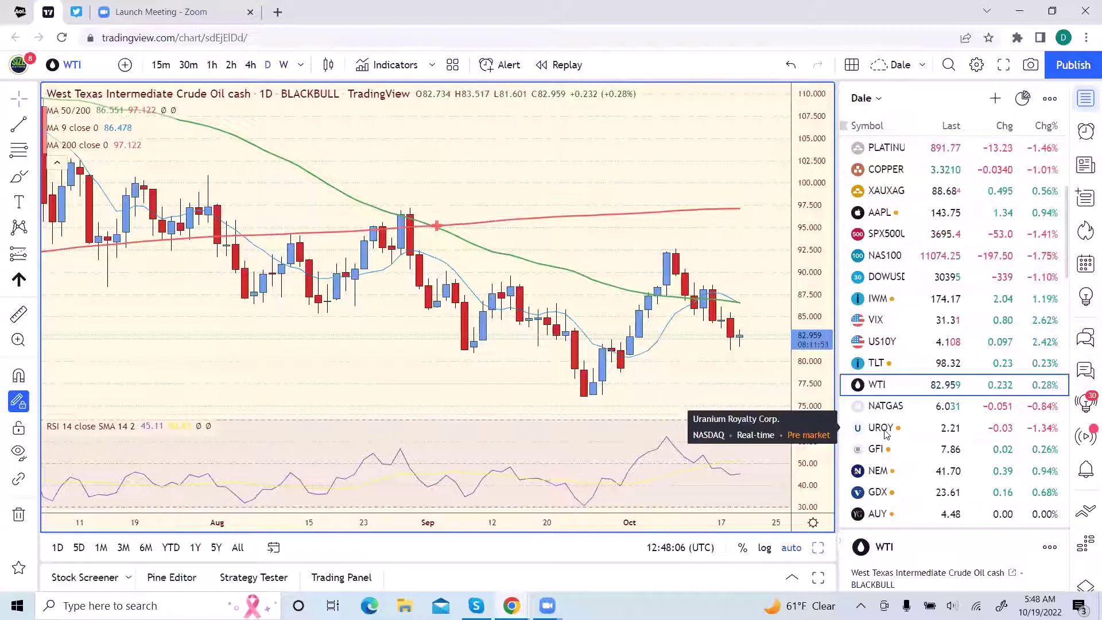
# Step: View Uranium Royalty Corp (UROY) briefly, then switch the chart to the daily Copper CFD
pyautogui.click(885, 433)
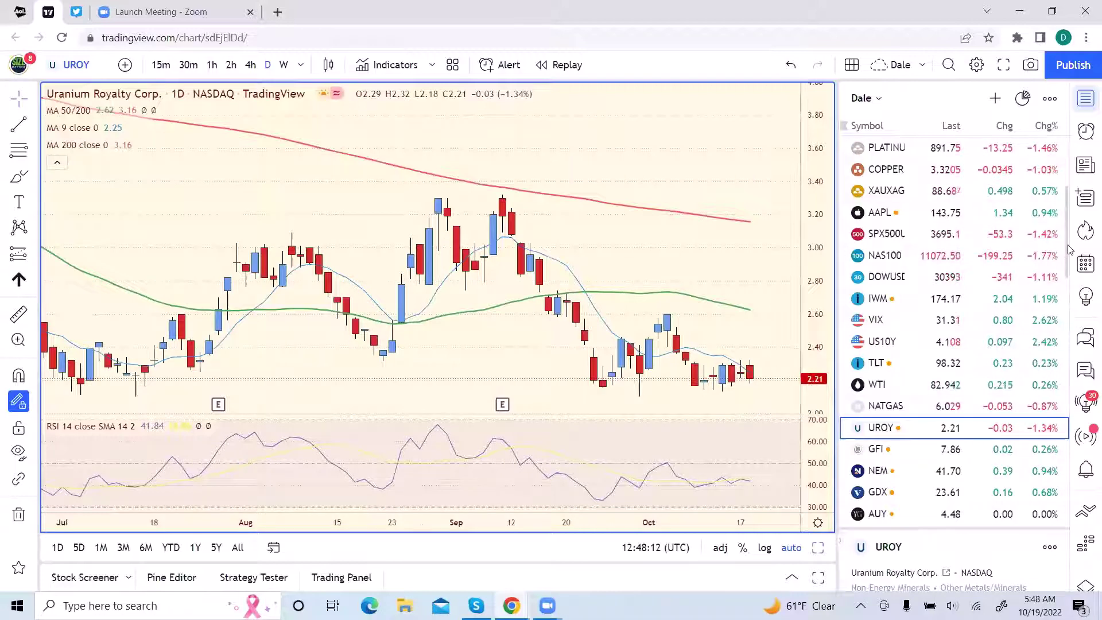
pyautogui.moveTo(1068, 248); pyautogui.dragTo(1060, 289)
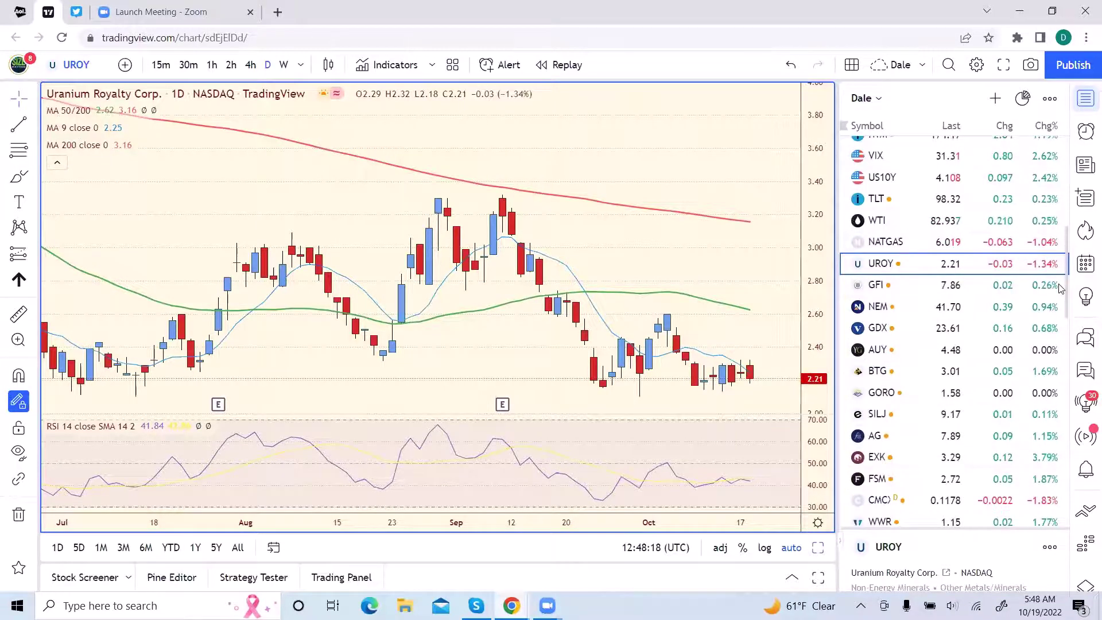
pyautogui.scroll(-3, 1059, 287)
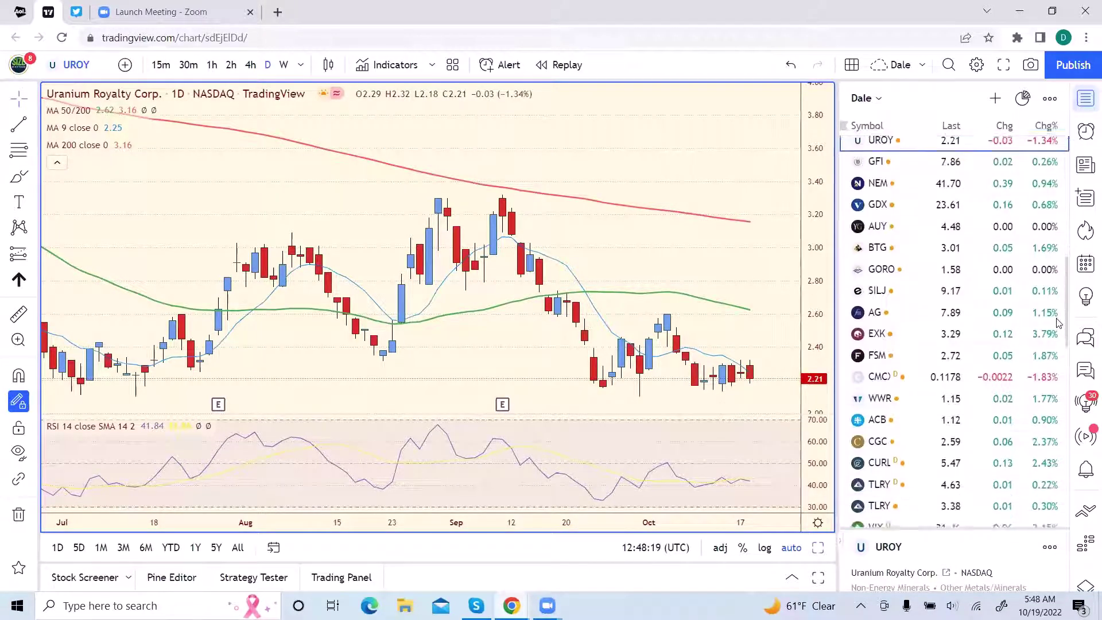
pyautogui.scroll(-1, 1057, 327)
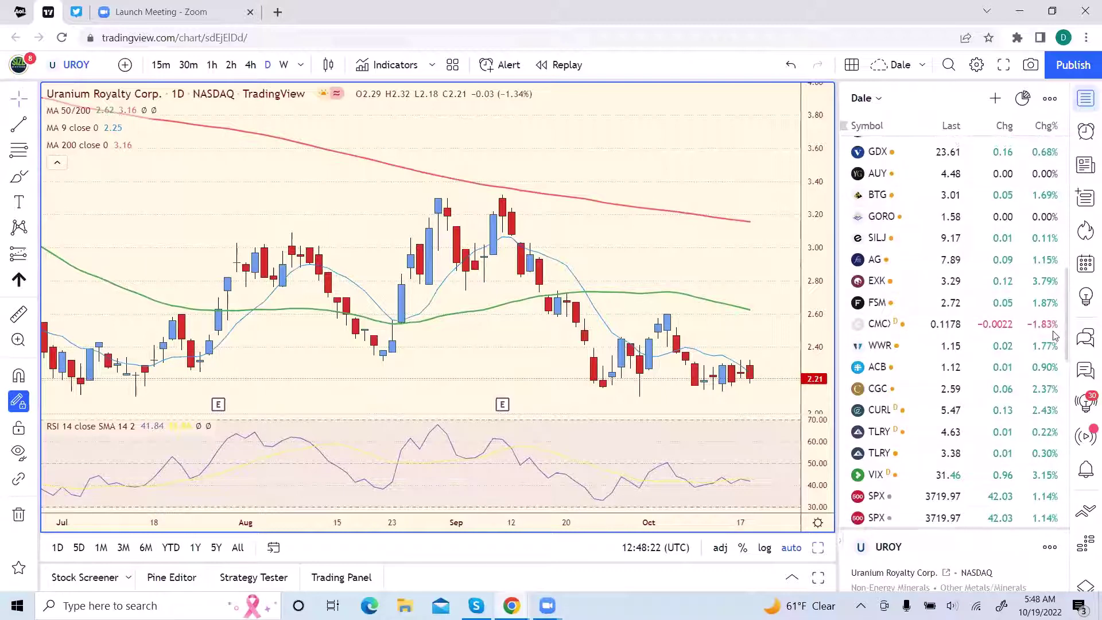
pyautogui.scroll(-2, 1054, 344)
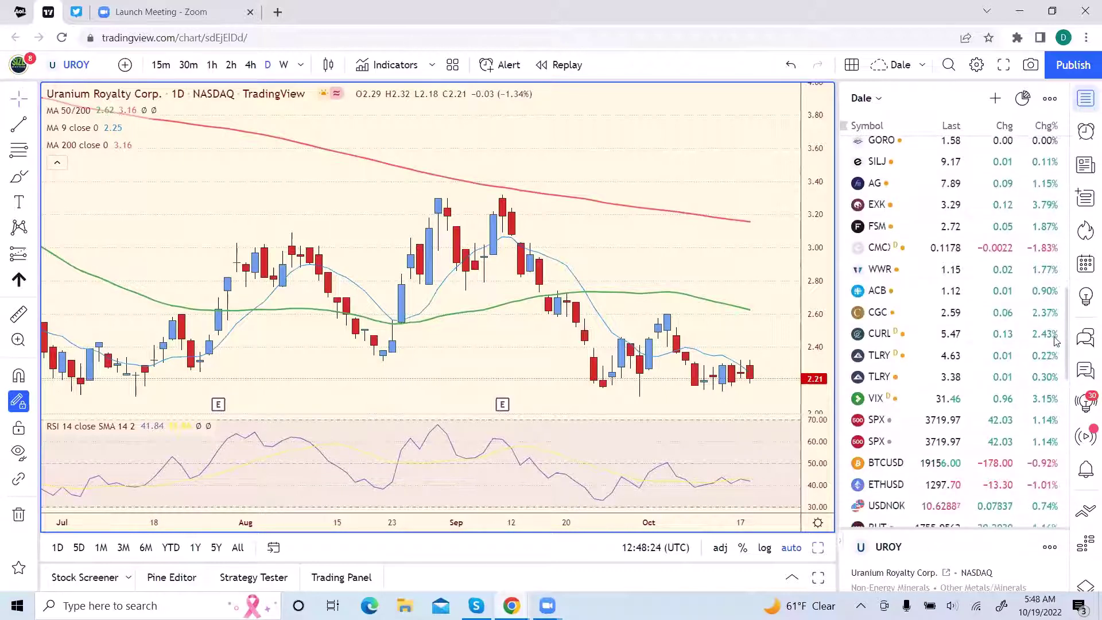
pyautogui.scroll(10, 1055, 338)
pyautogui.scroll(1, 1056, 253)
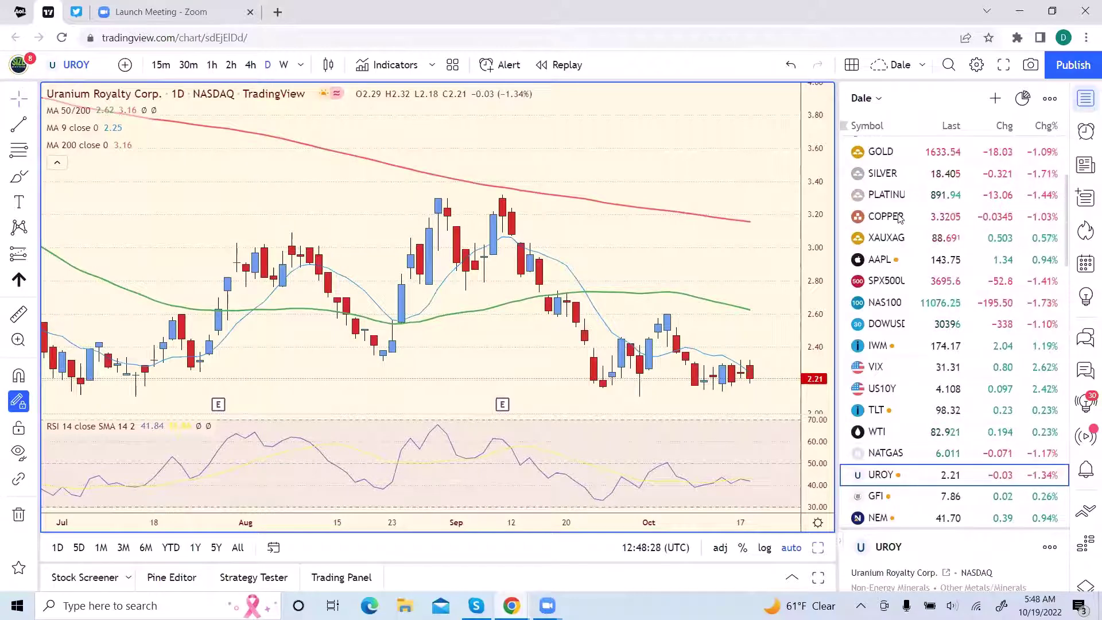
pyautogui.click(900, 218)
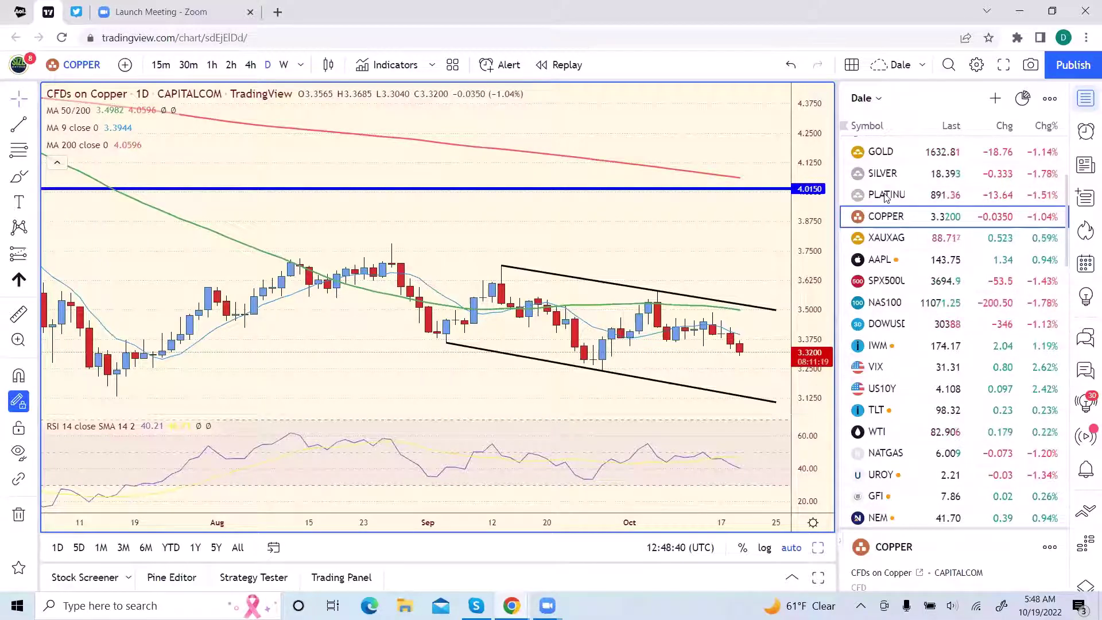
pyautogui.click(886, 196)
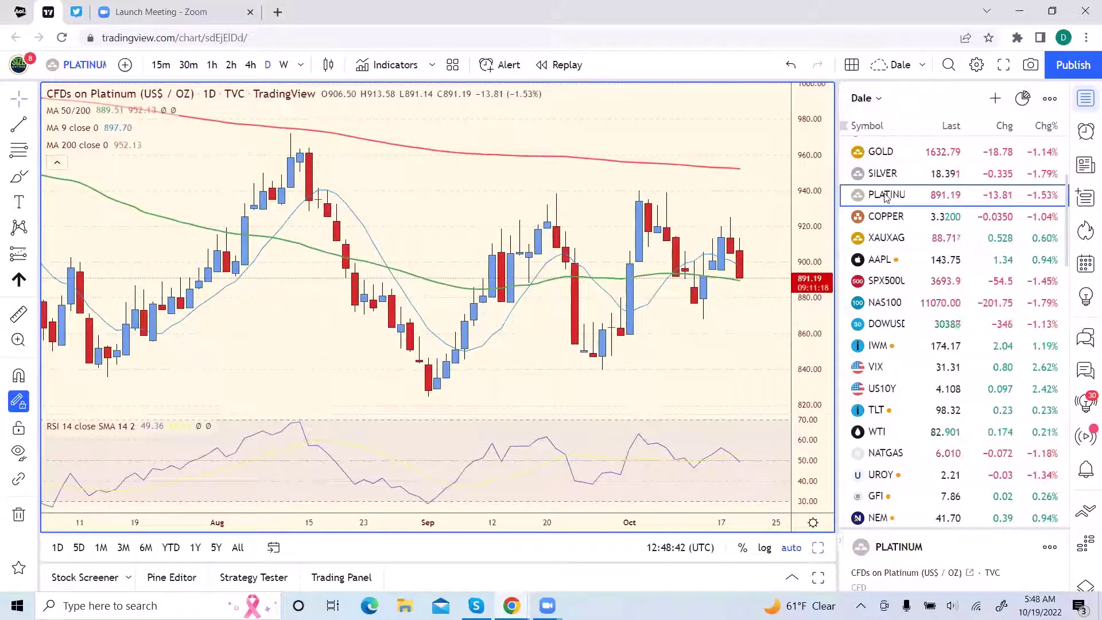
pyautogui.click(881, 181)
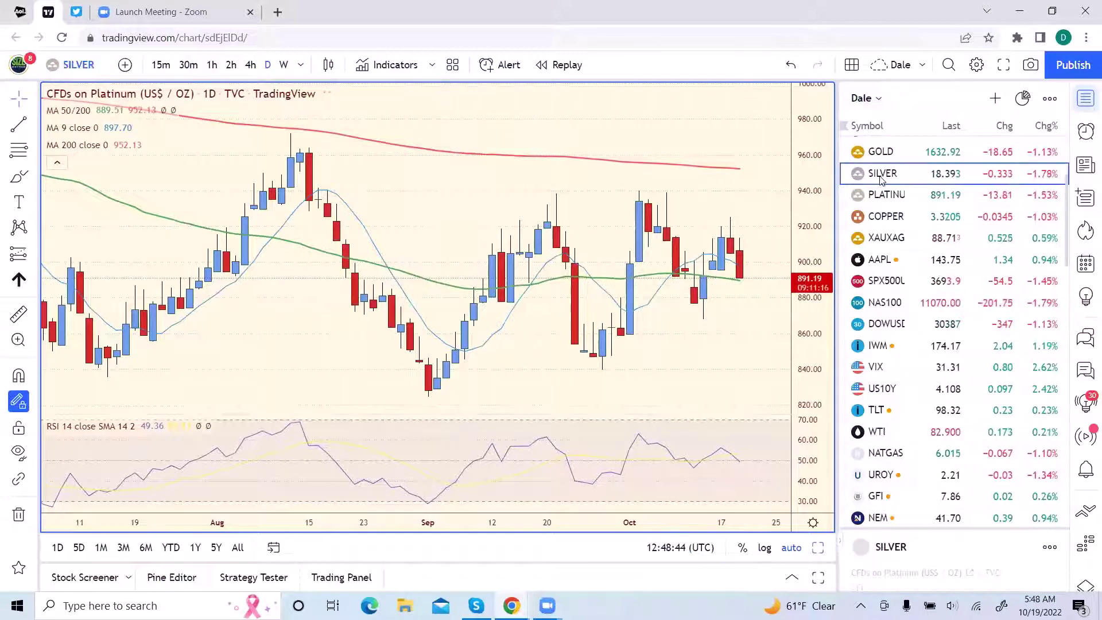
pyautogui.click(879, 191)
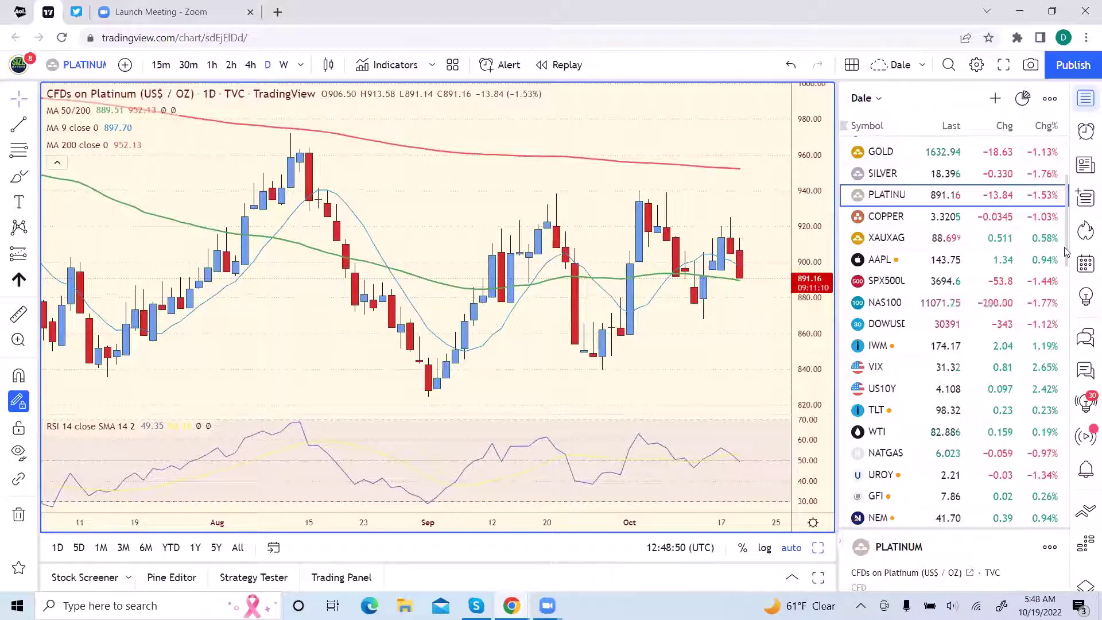
# Step: Review Silver on weekly and then daily candles, then open Endeavour Silver (EXK)
pyautogui.click(894, 175)
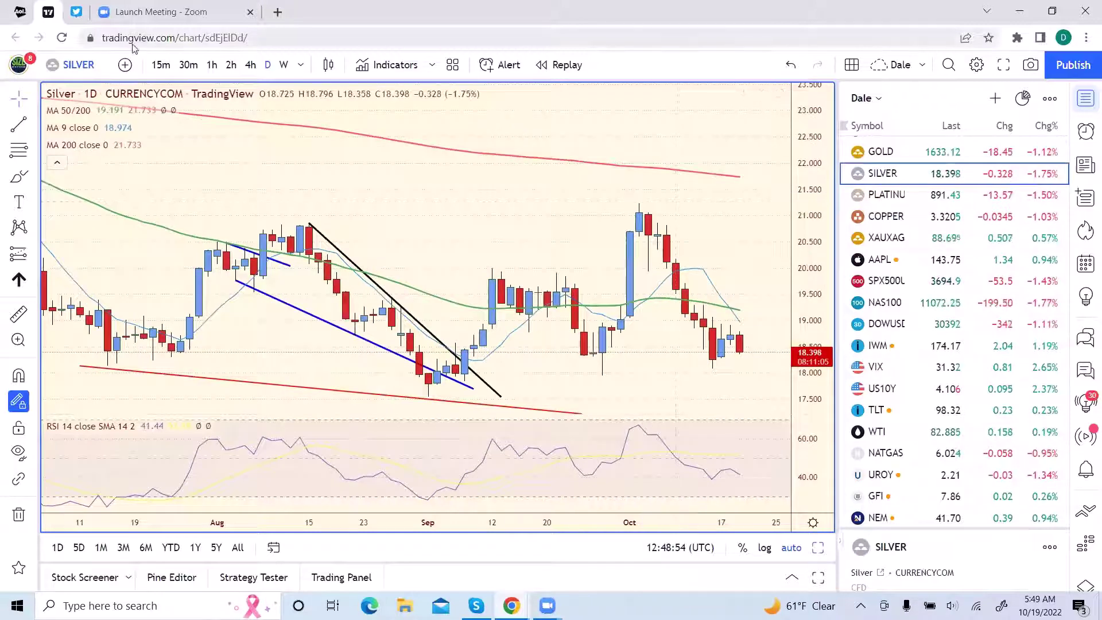
pyautogui.click(284, 65)
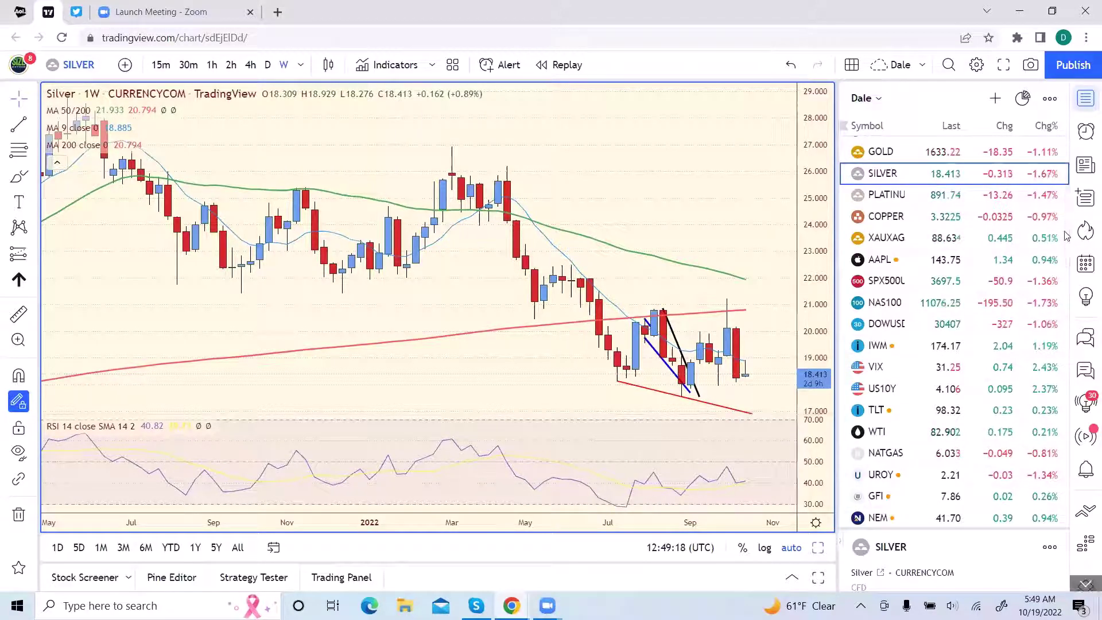
pyautogui.moveTo(1068, 237); pyautogui.dragTo(1072, 292)
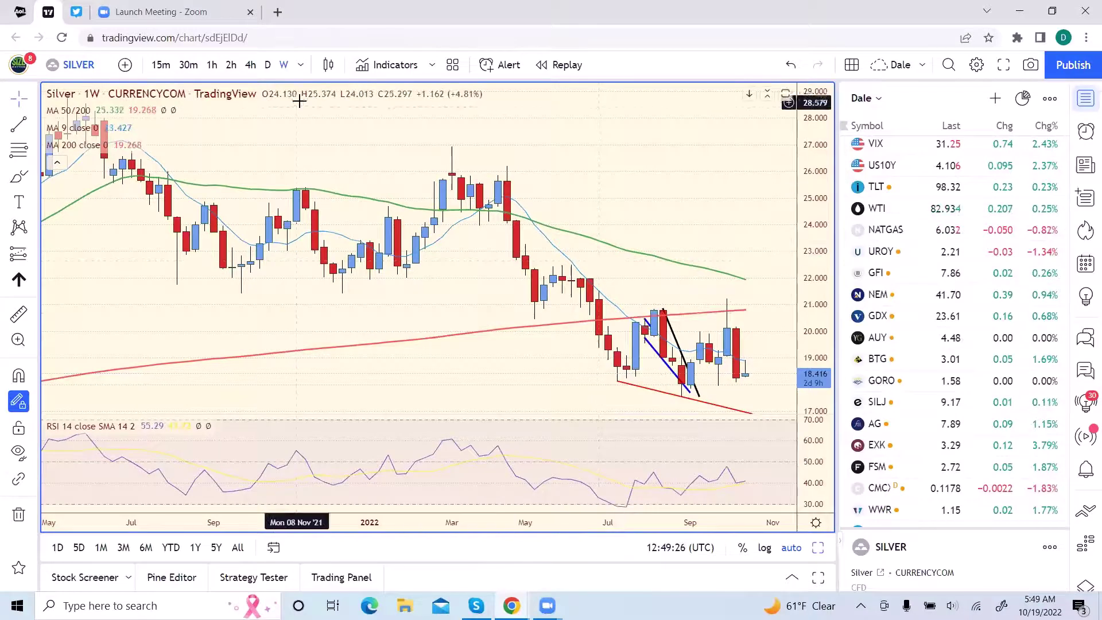
pyautogui.click(268, 65)
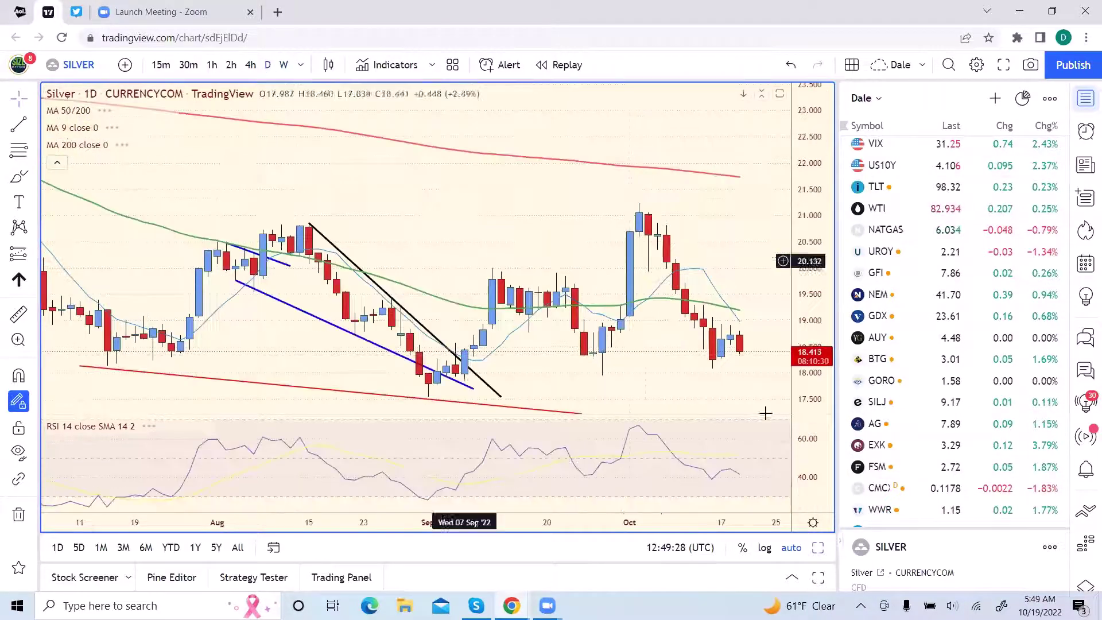
pyautogui.click(882, 445)
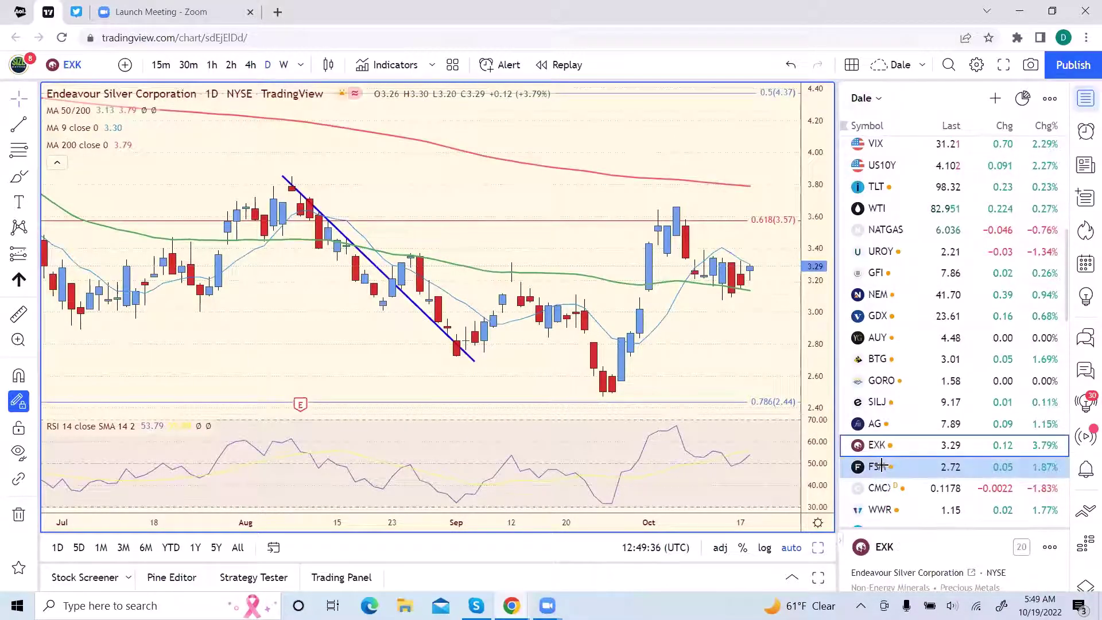
# Step: Switch the chart to Fortuna Silver Mines (FSM) and scroll further down the watchlist
pyautogui.click(881, 465)
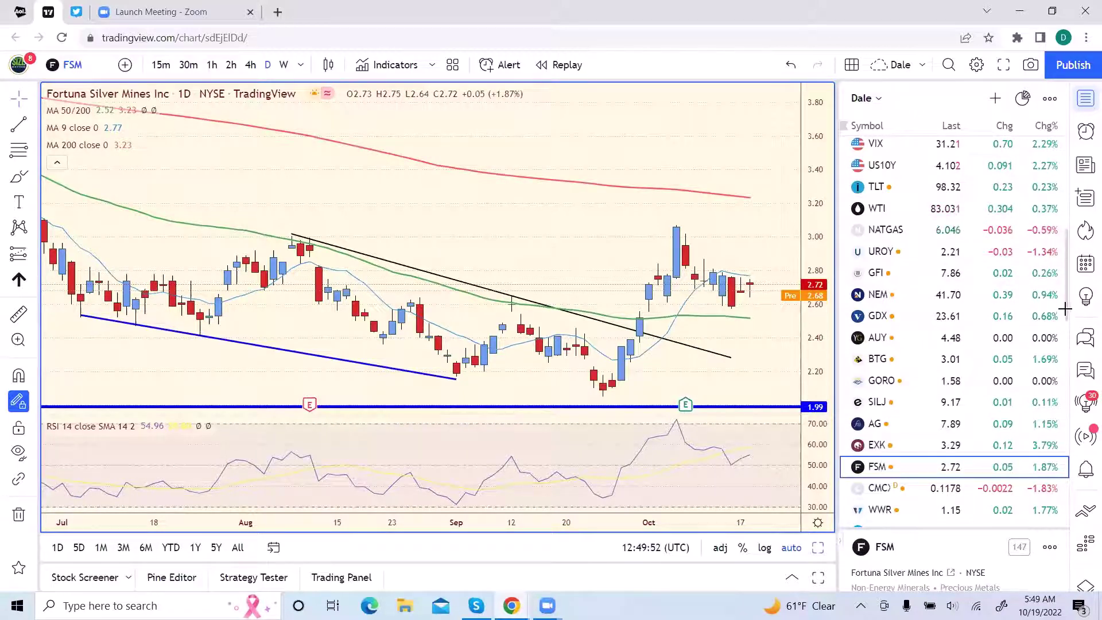
pyautogui.moveTo(1065, 309); pyautogui.dragTo(1061, 408)
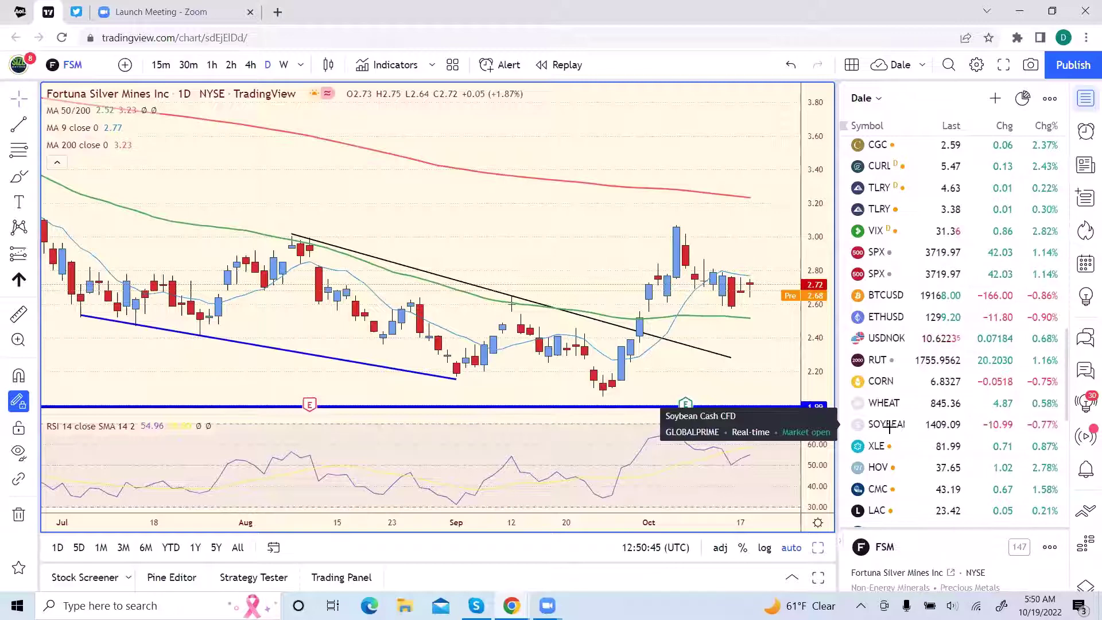
# Step: Glance at the Soybean Cash CFD, then show the daily Wheat Cash CFD chart
pyautogui.click(887, 424)
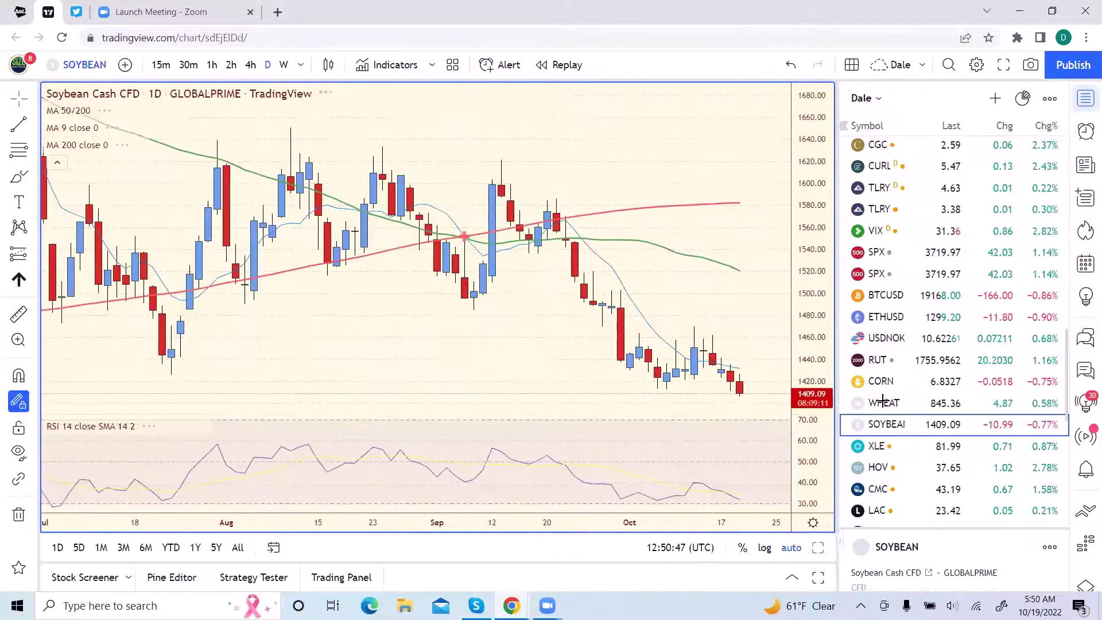
pyautogui.click(882, 401)
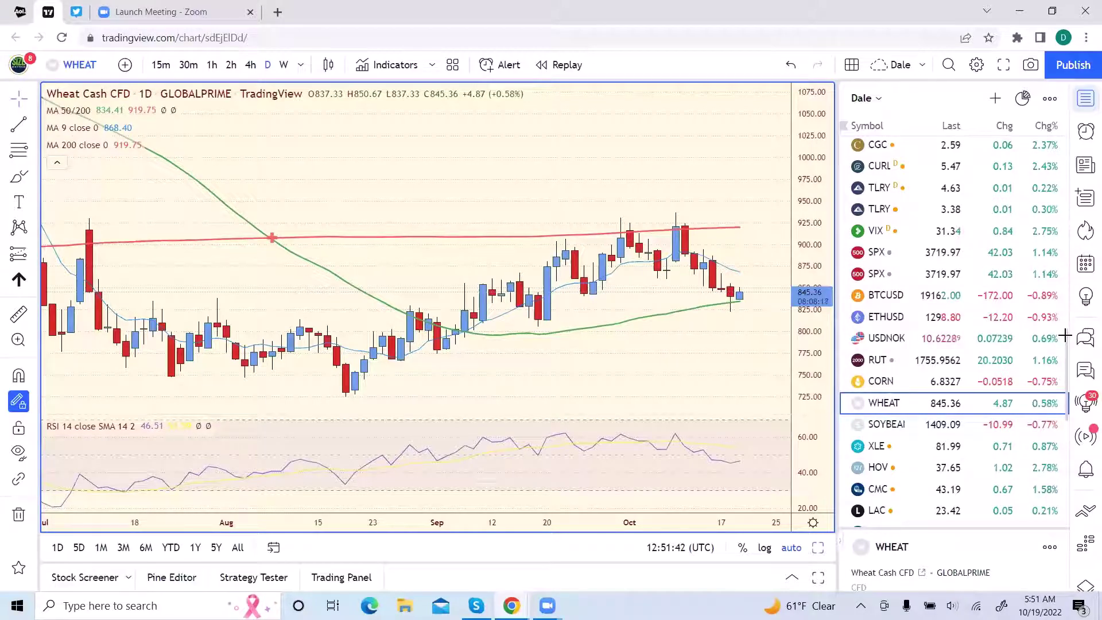
pyautogui.moveTo(1065, 336); pyautogui.dragTo(1070, 172)
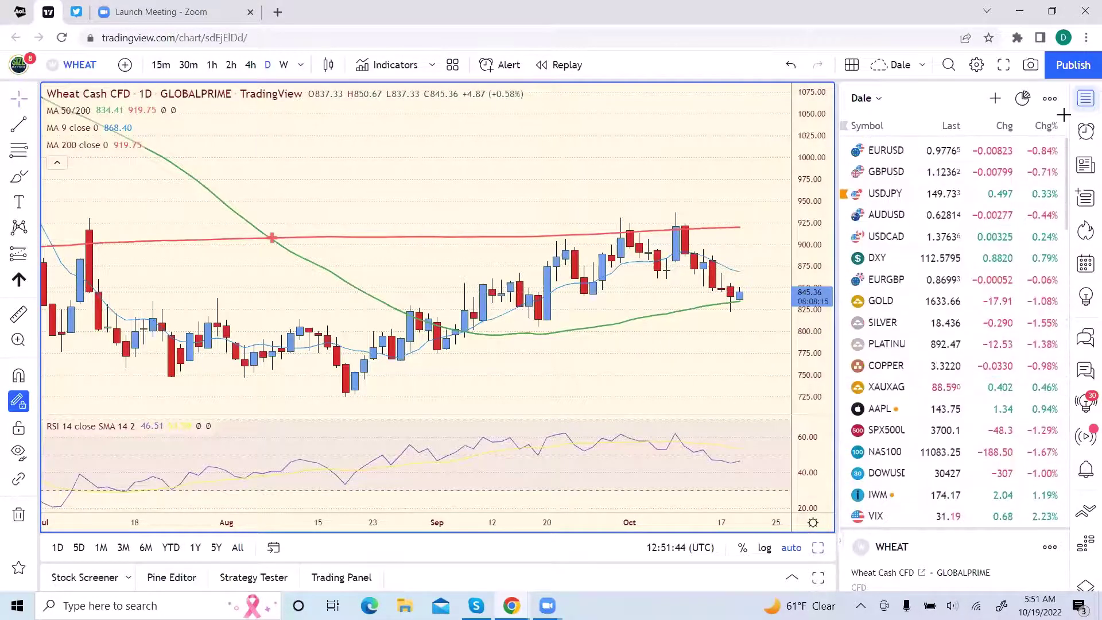